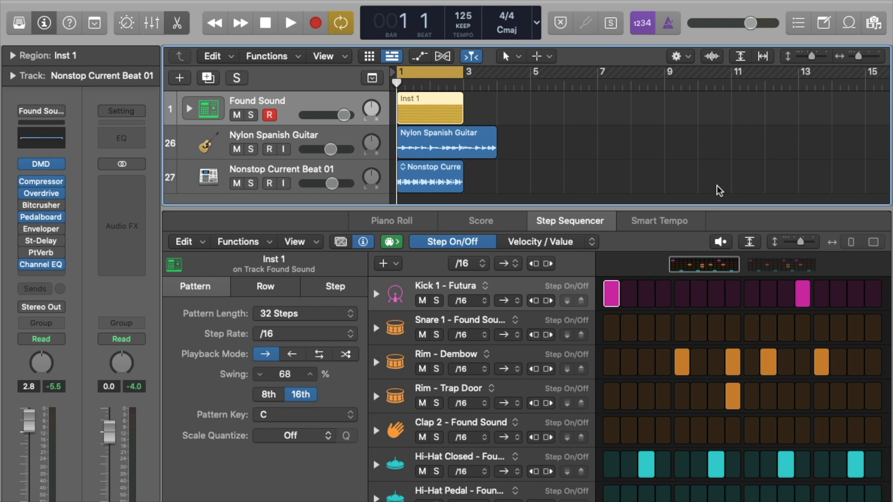
Step: Play the loop briefly, then mute the Nylon Spanish Guitar and Nonstop Current Beat 01 tracks
key("space")
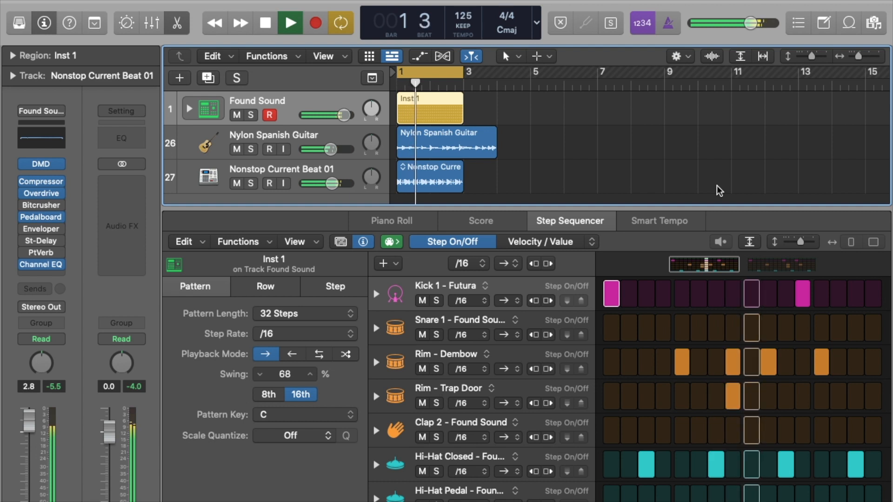
key("space")
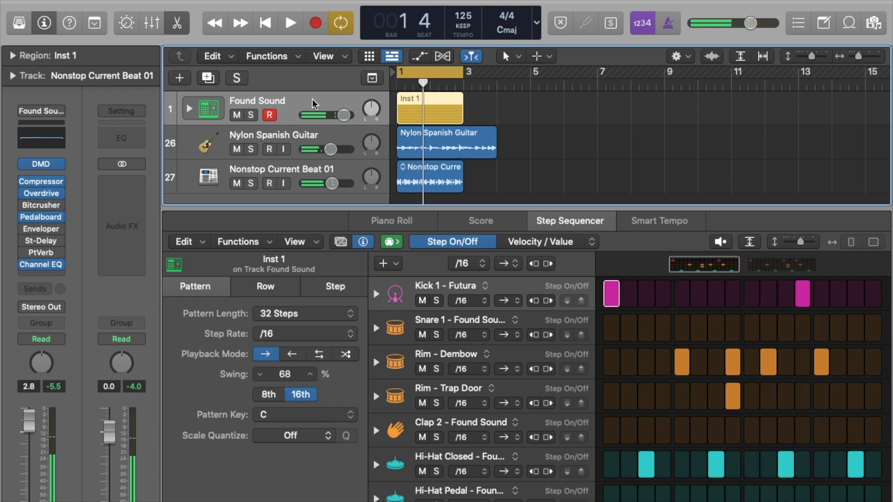
left_click(237, 150)
left_click(237, 183)
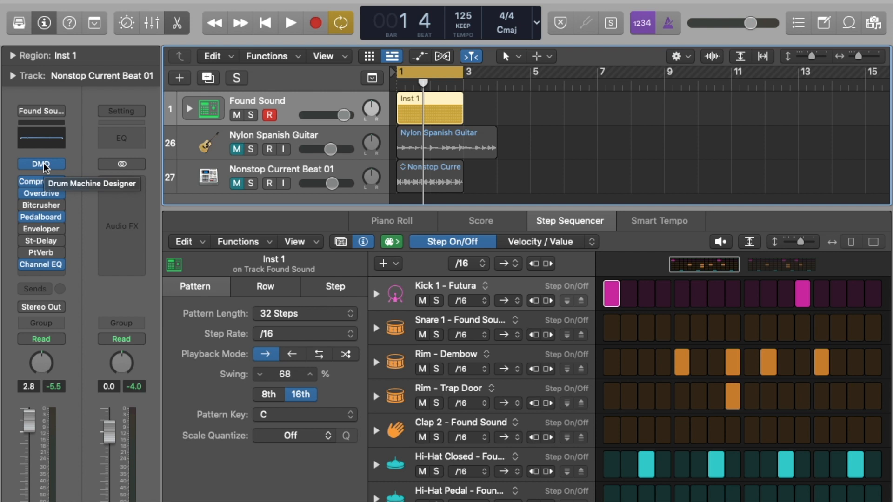
Step: Hide the inspector to give the arrangement and Step Sequencer more width
right_click(485, 110)
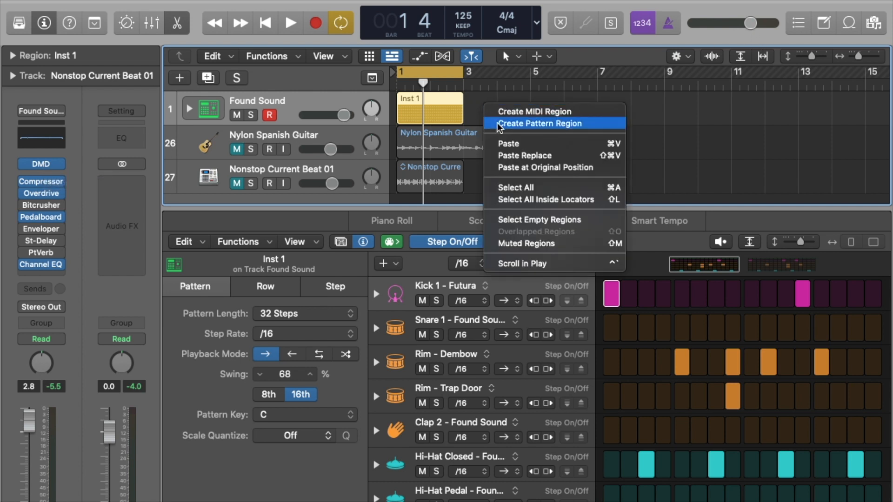
left_click(672, 112)
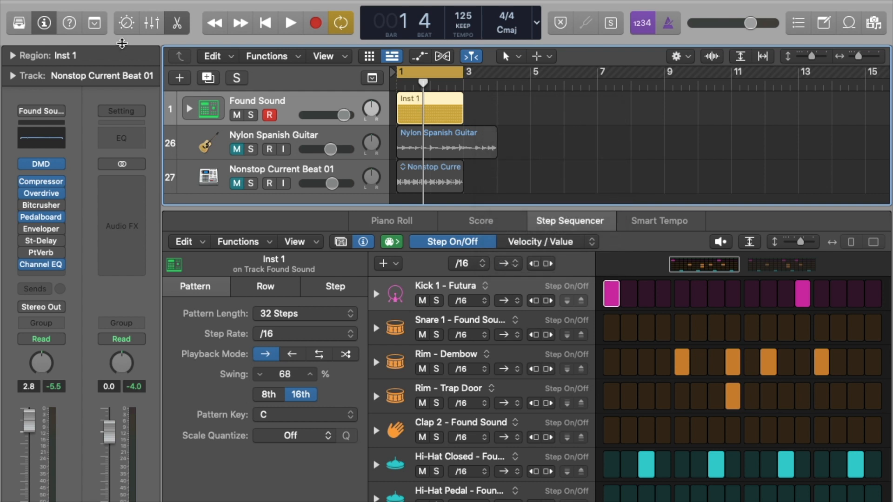
key("i")
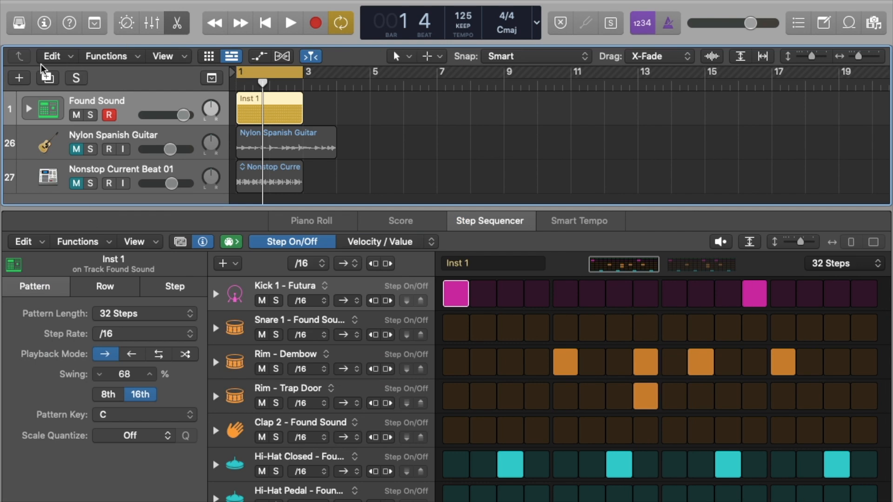
Step: Look at the Create Pattern Region option for the Found Sound track and the pattern lengths available in the Step Sequencer
right_click(321, 112)
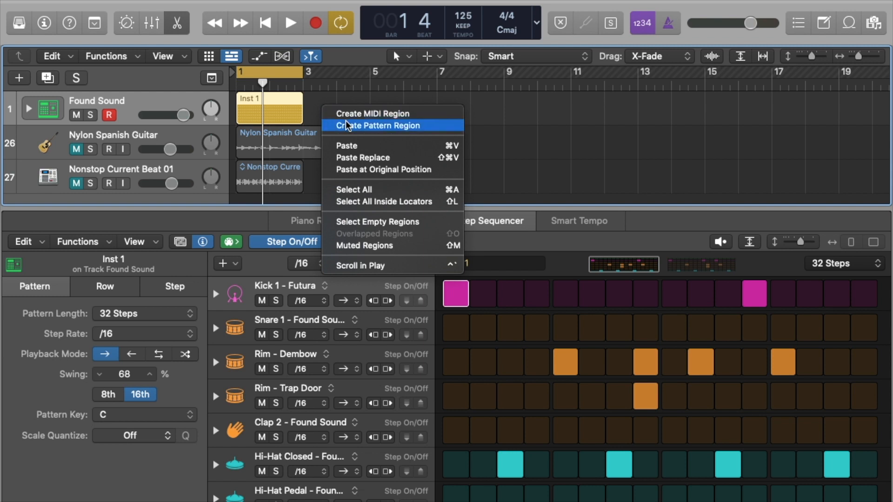
left_click(522, 114)
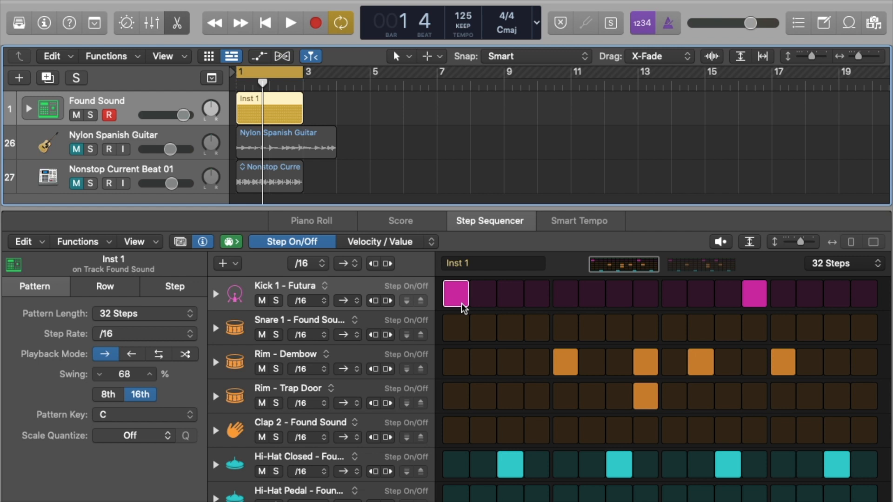
left_click(877, 265)
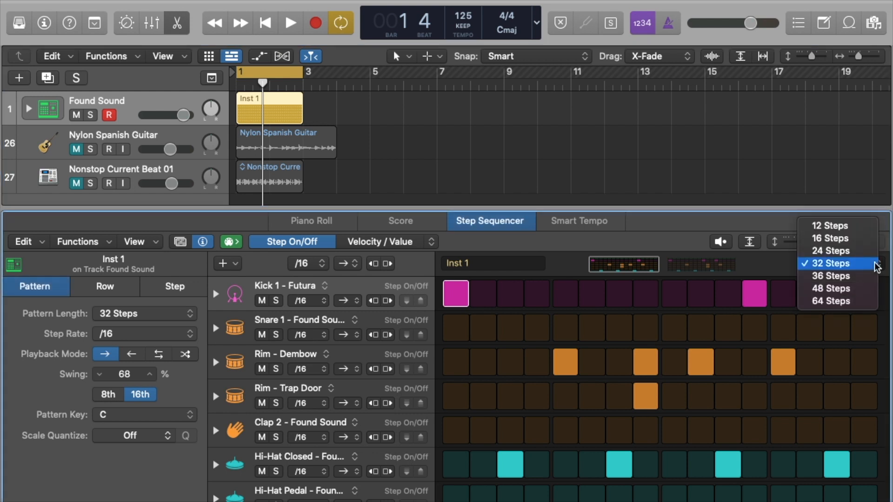
left_click(878, 265)
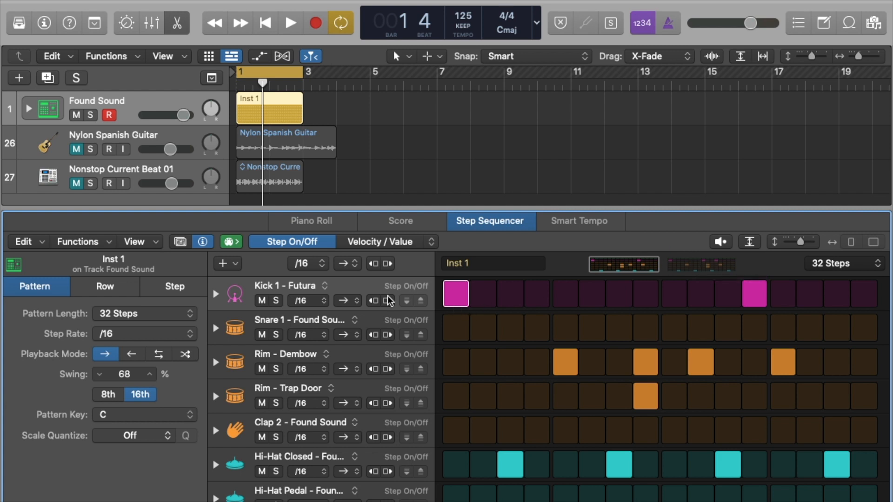
Step: Audition the Kick 1 - Futura row on its own, viewing both 16-step halves of the pattern
left_click(276, 301)
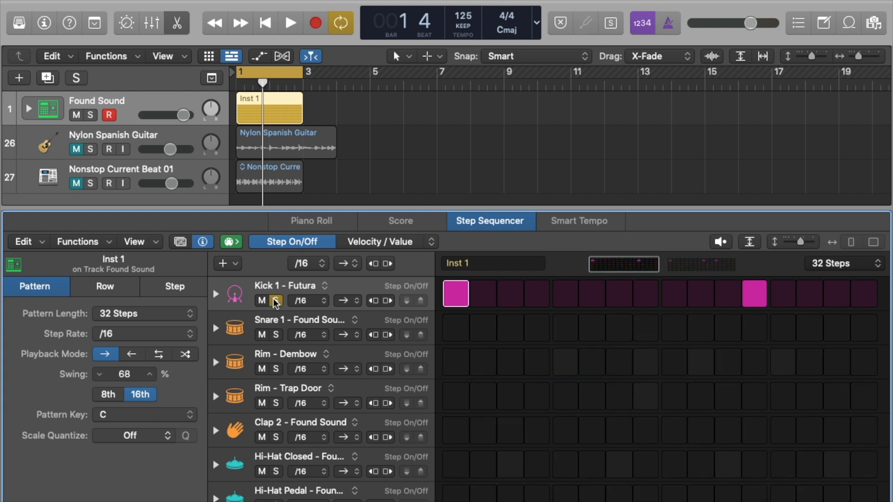
left_click(687, 265)
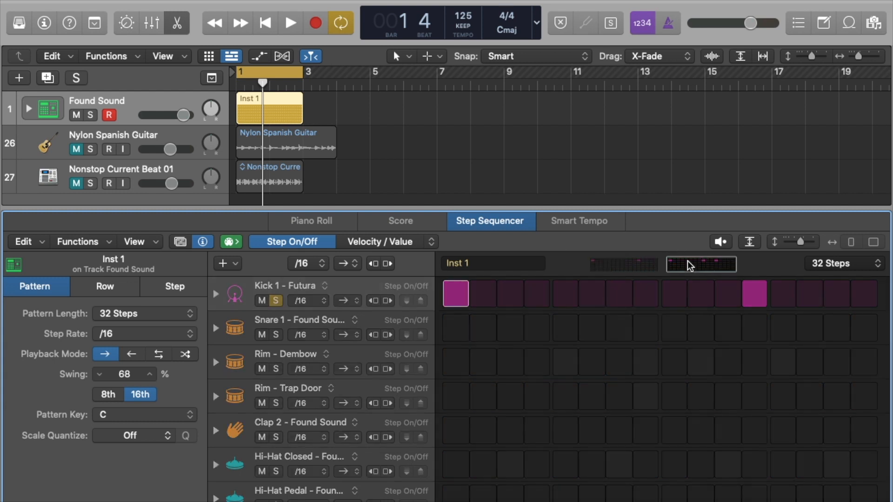
left_click(626, 266)
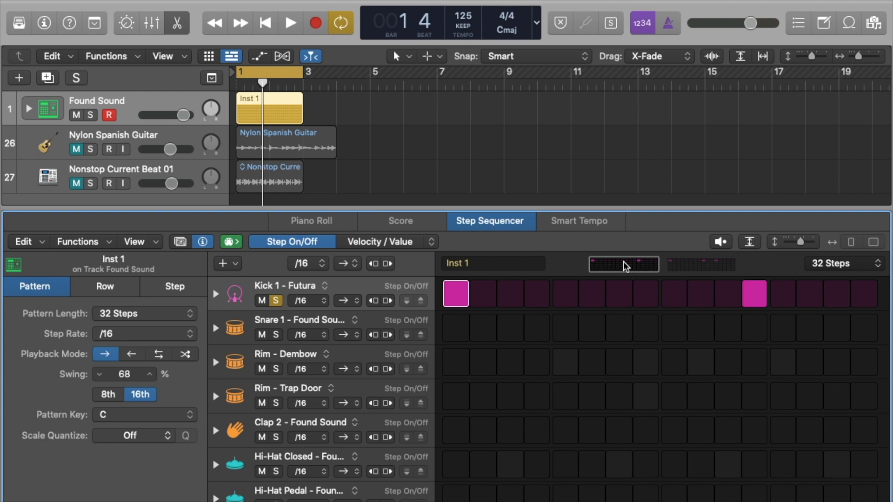
left_click(702, 261)
left_click(633, 262)
key("space")
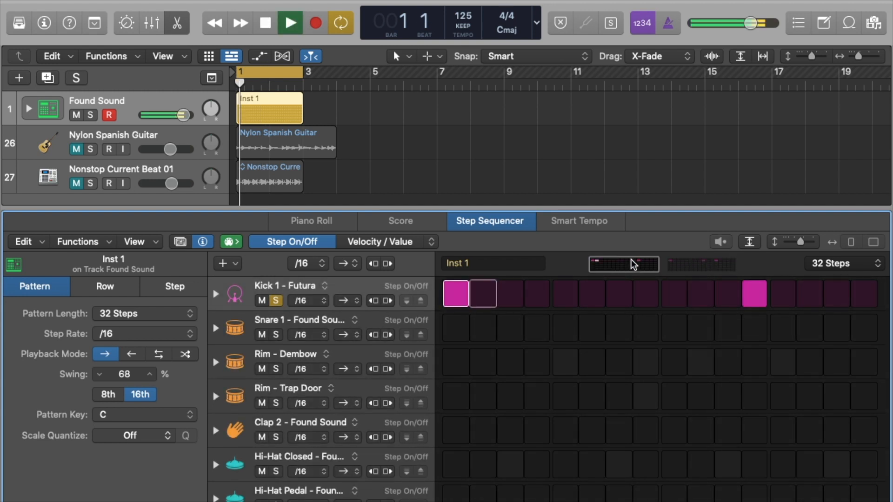
left_click(705, 262)
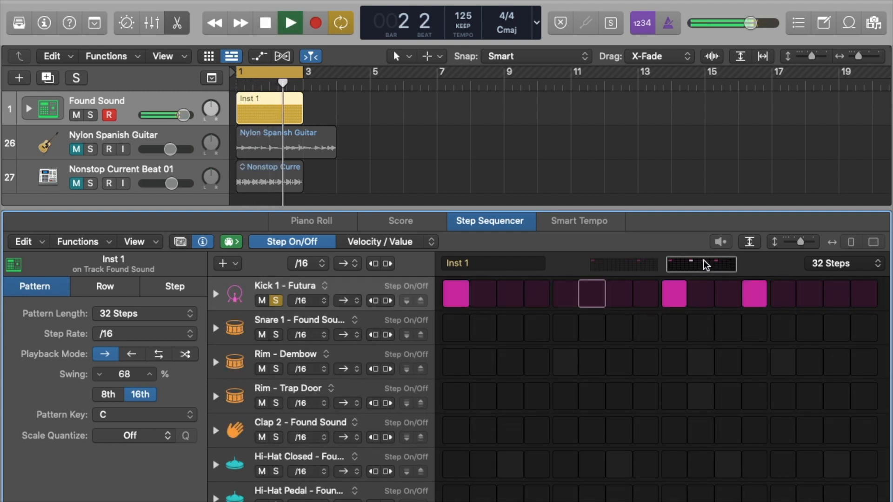
left_click(632, 264)
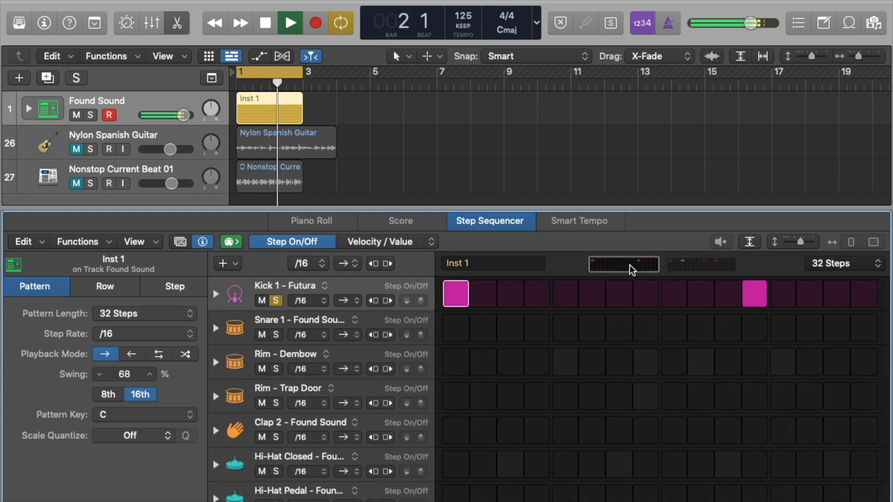
key("space")
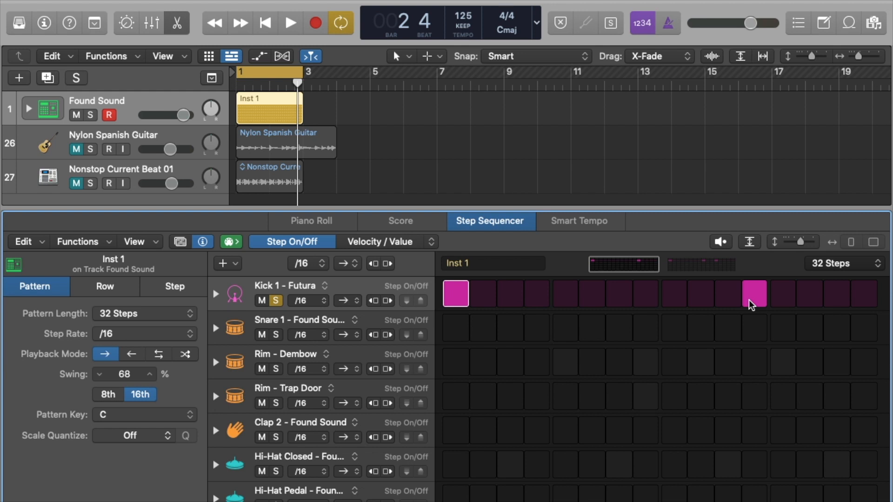
left_click(276, 301)
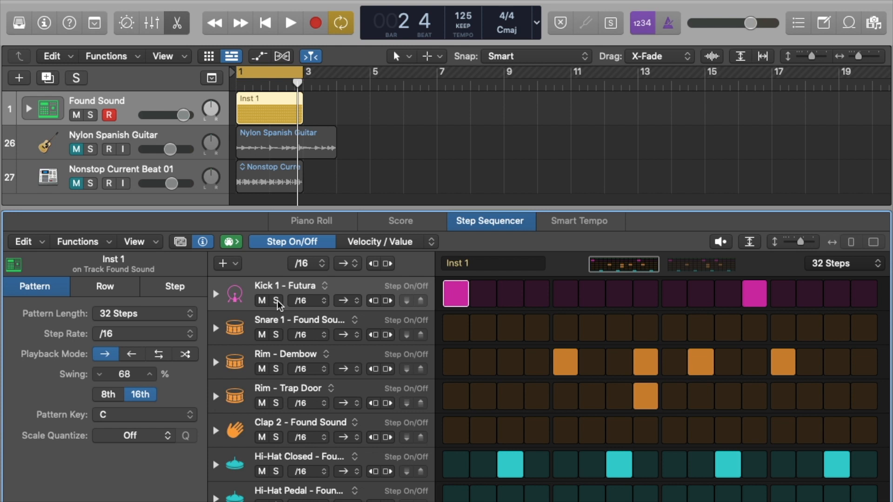
Step: Audition the soloed Rim - Dembow and Kick 1 - Futura rows with Rim - Dembow steps 8 and 10 turned off
left_click(276, 370)
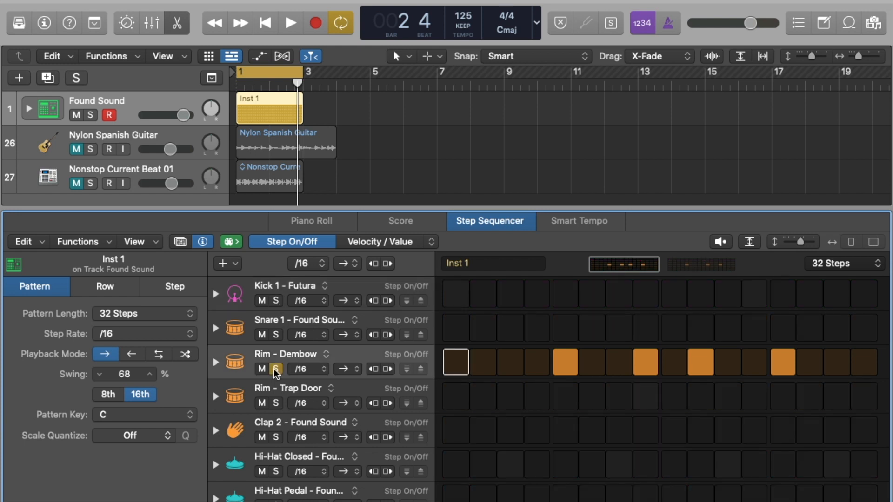
left_click(277, 301)
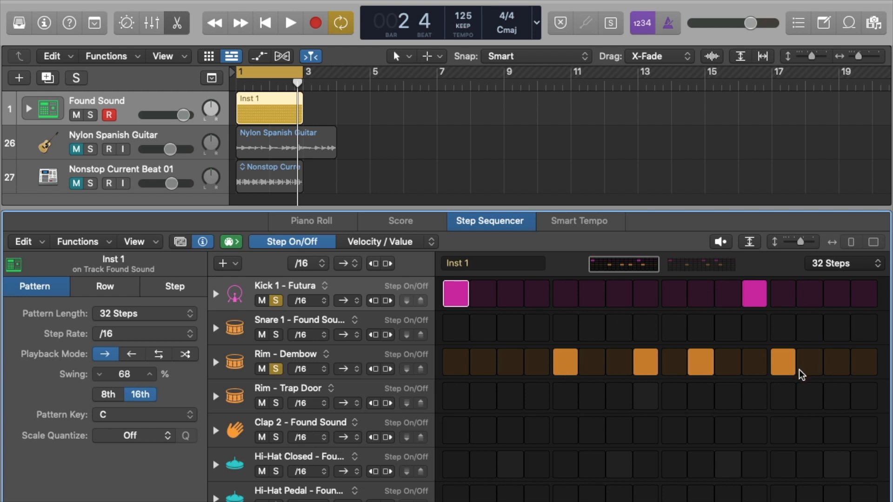
left_click(646, 366)
left_click(697, 367)
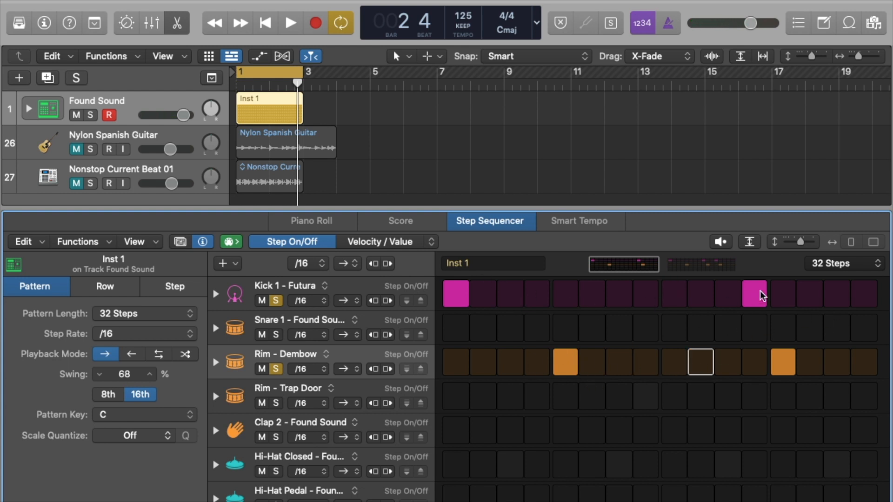
key("space")
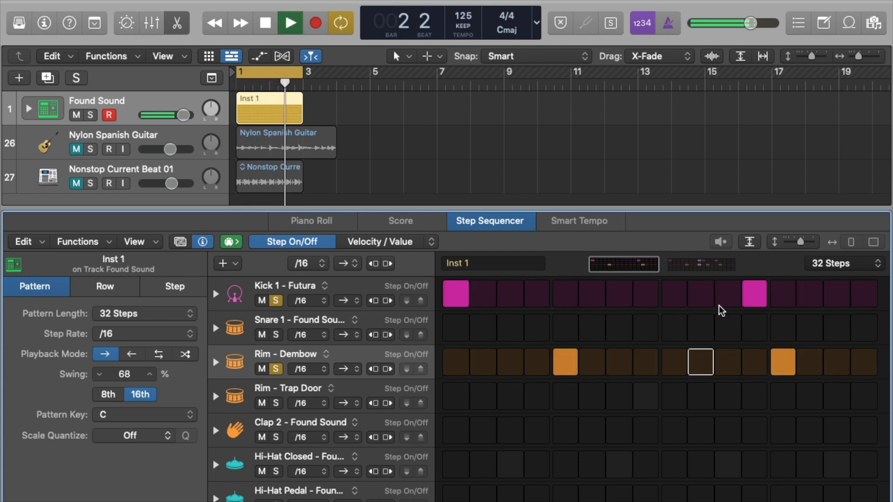
key("space")
Step: Turn Rim - Dembow steps 8 and 10 back on and play the pattern
left_click(702, 359)
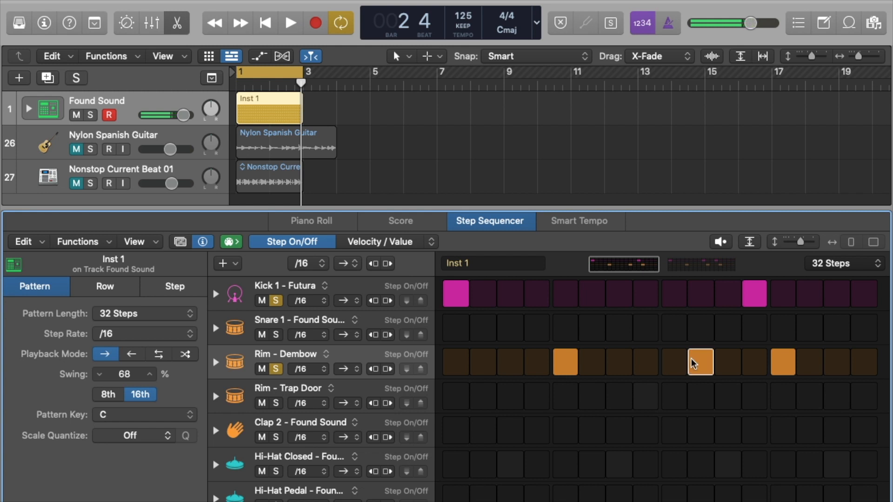
left_click(638, 364)
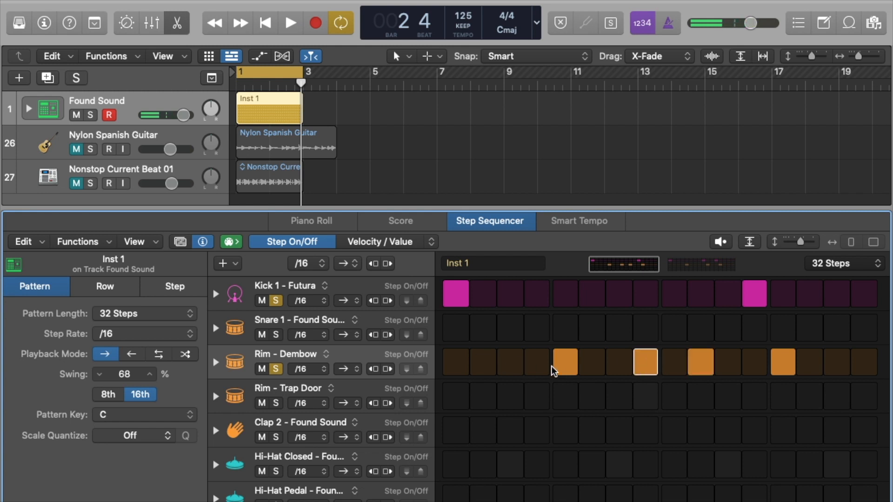
key("space")
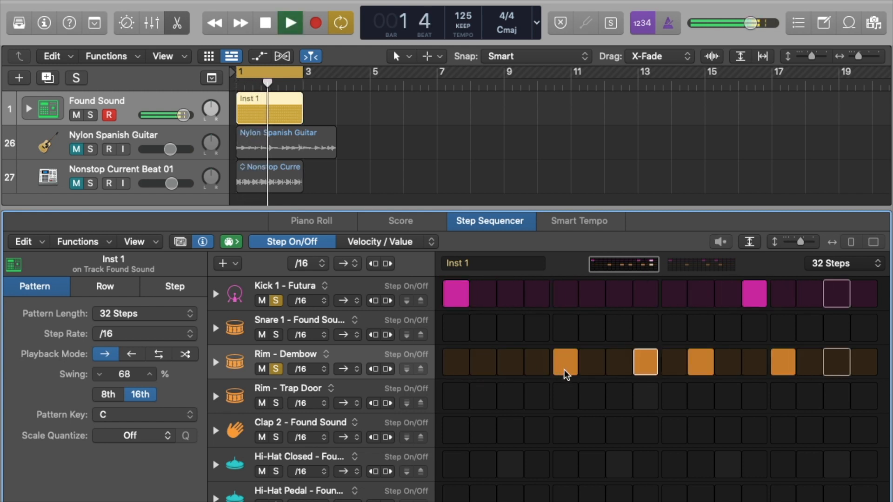
Step: In the Rim - Dembow row, set the velocity of step 10 to 31 and of step 8 to 65
left_click(217, 363)
left_click_drag(698, 391, 708, 398)
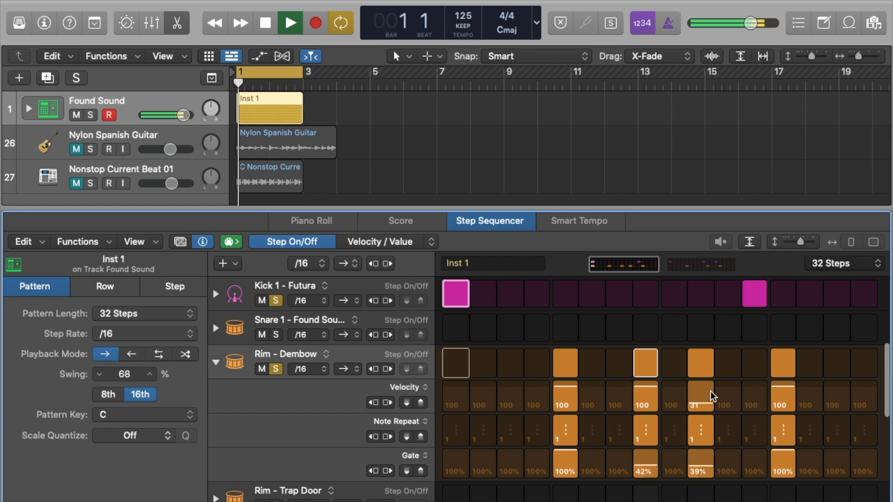
left_click_drag(641, 395, 642, 406)
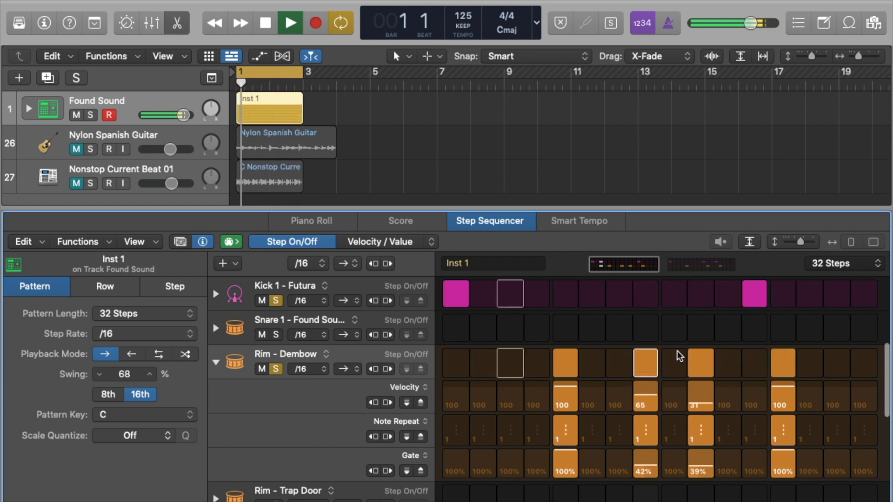
left_click(215, 361)
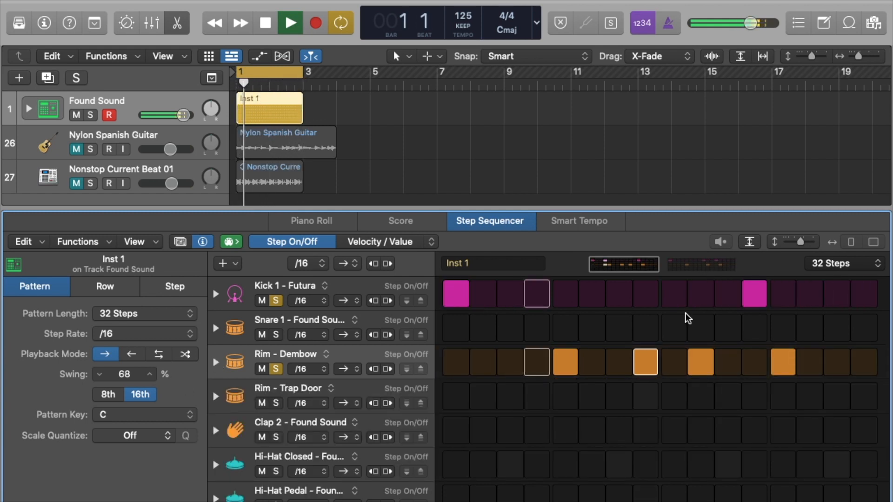
Step: In the second half of the pattern, set the velocity of Rim - Dembow step 26 to 57 and stop playback
left_click(716, 266)
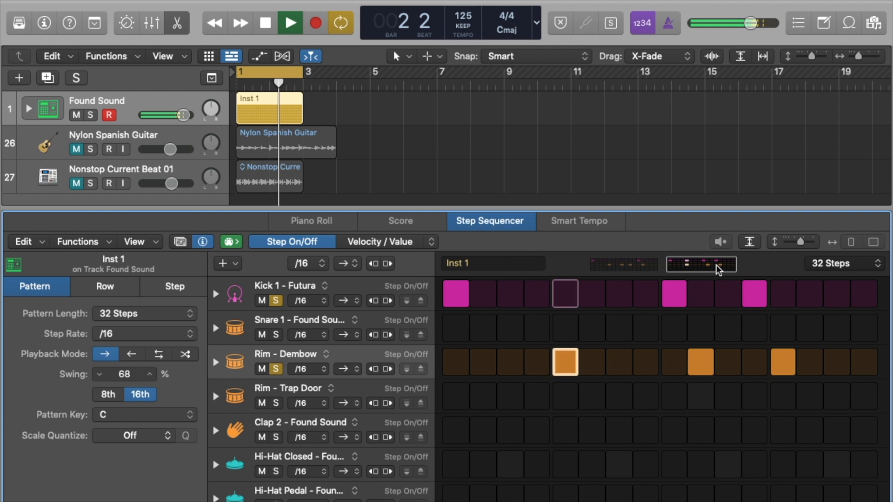
left_click(216, 362)
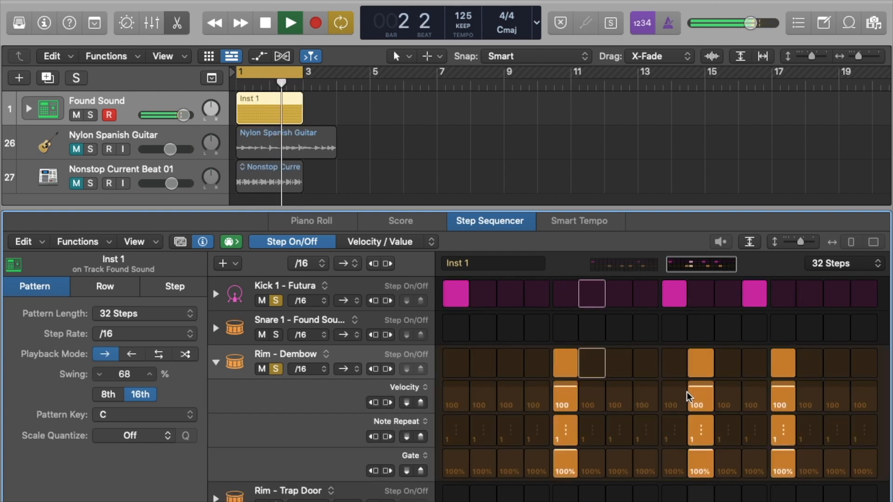
left_click(700, 397)
key("space")
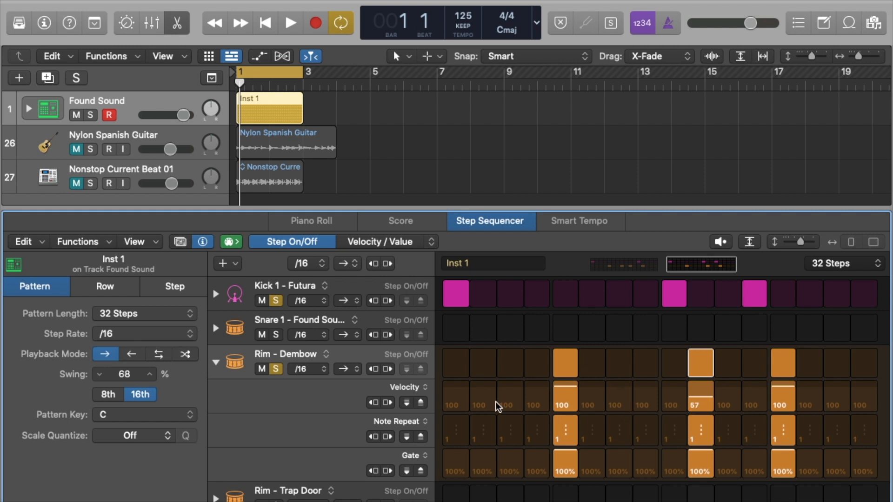
left_click(215, 363)
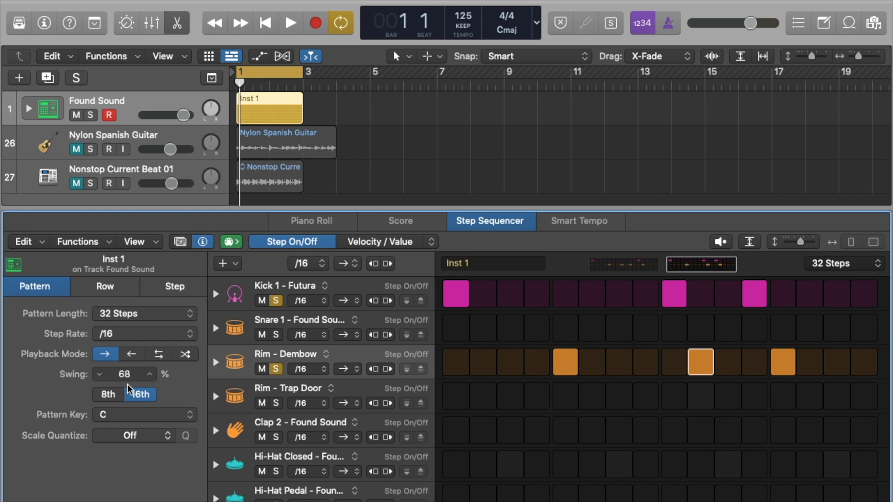
Step: Try adjusting the pattern's swing, and clear the solo on the Rim - Dembow and Kick 1 - Futura rows
left_click_drag(127, 376, 121, 370)
left_click(274, 371)
left_click(277, 300)
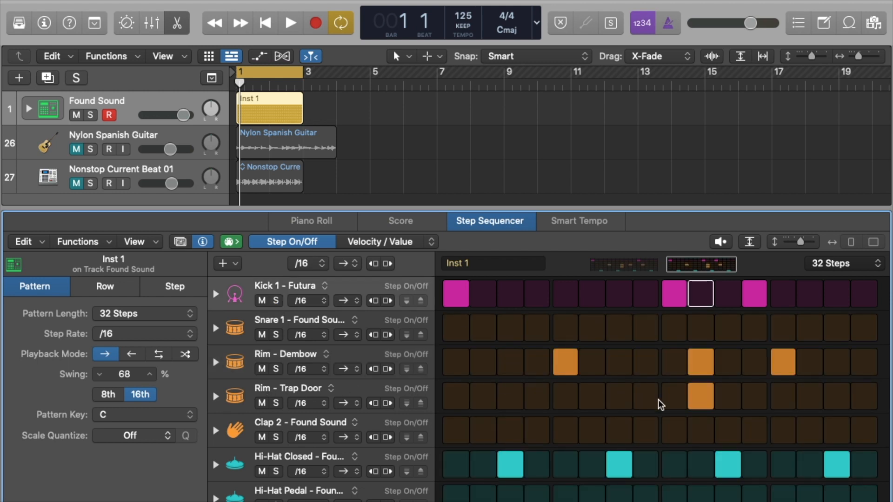
Step: Solo the Rim - Trap Door, Rim - Dembow and Kick 1 - Futura rows and play them together, viewing both halves of the pattern
left_click(276, 403)
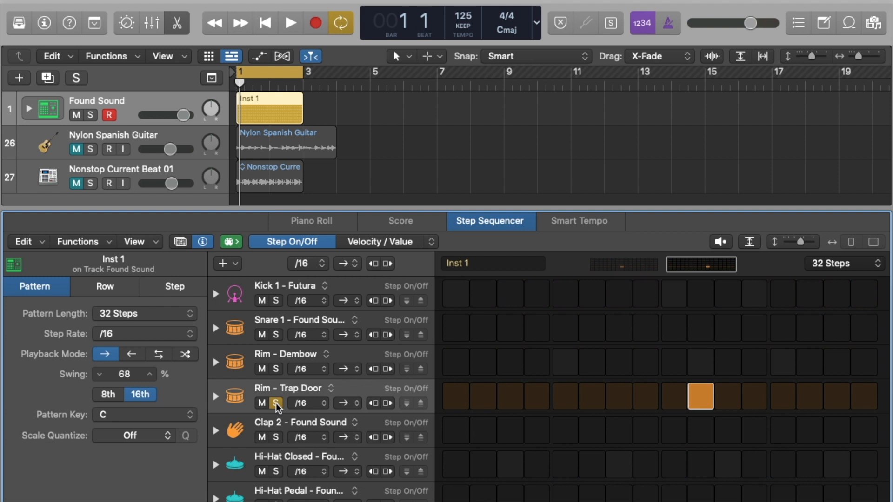
left_click(275, 369)
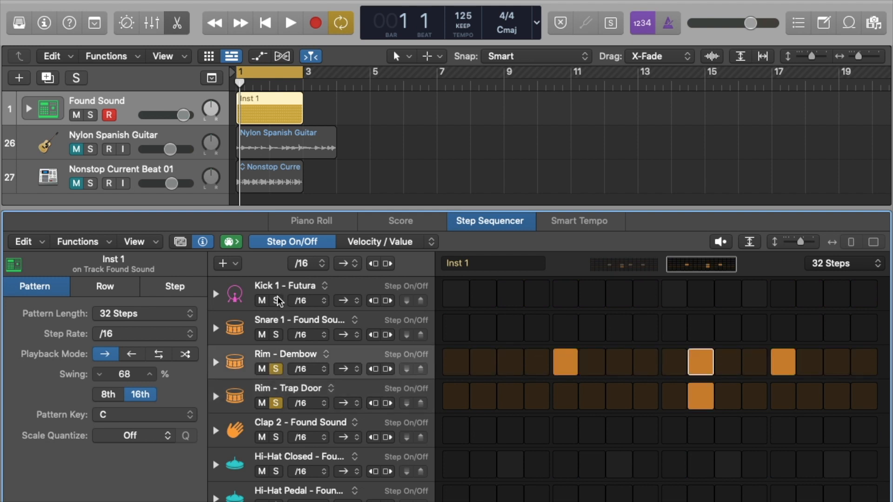
left_click(277, 301)
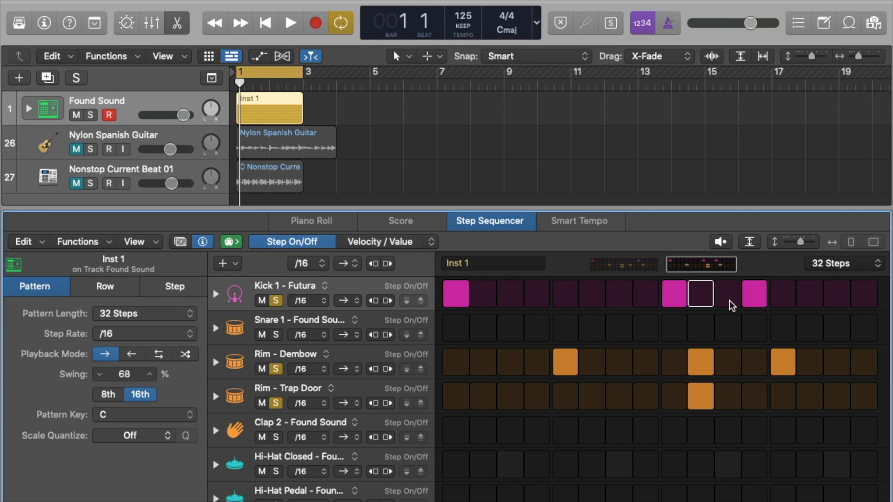
left_click(649, 264)
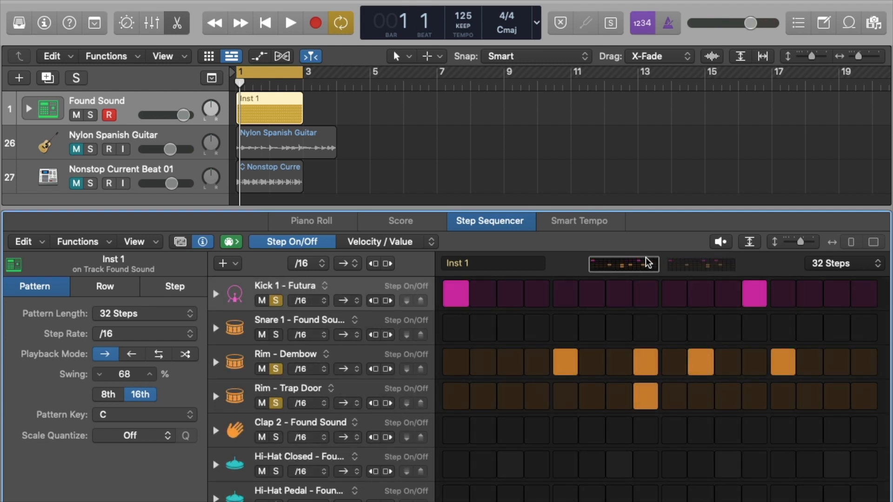
key("space")
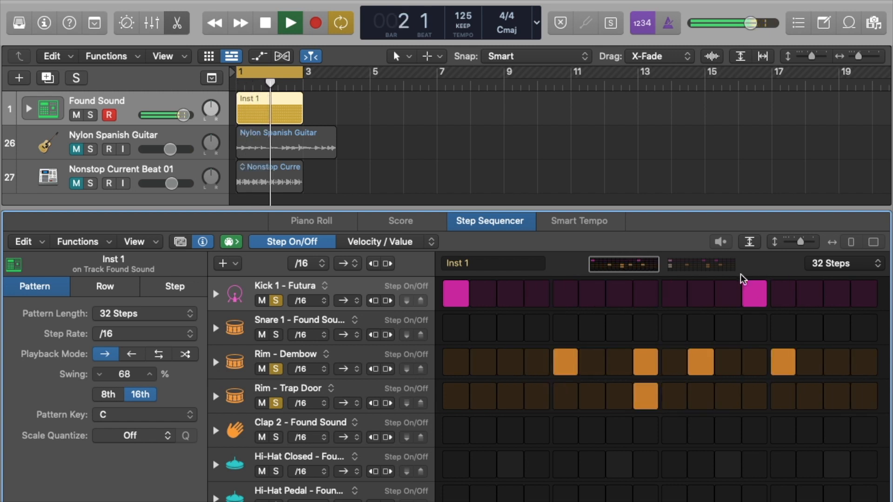
left_click(718, 272)
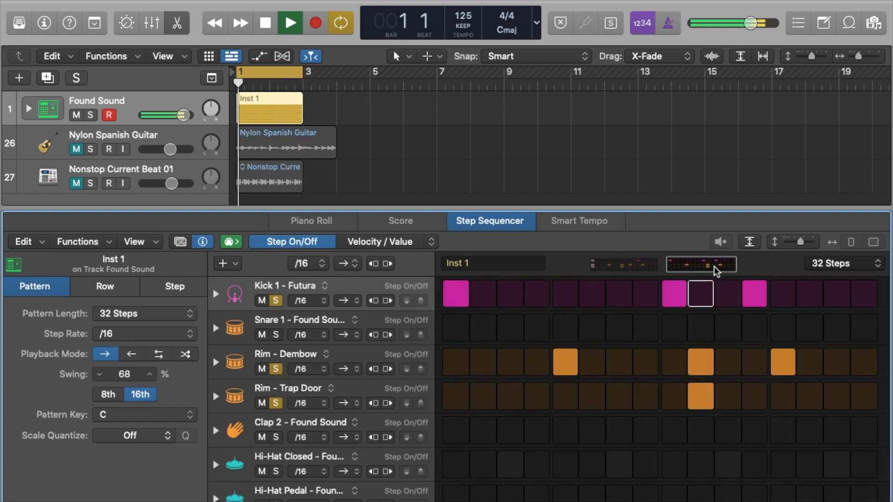
key("space")
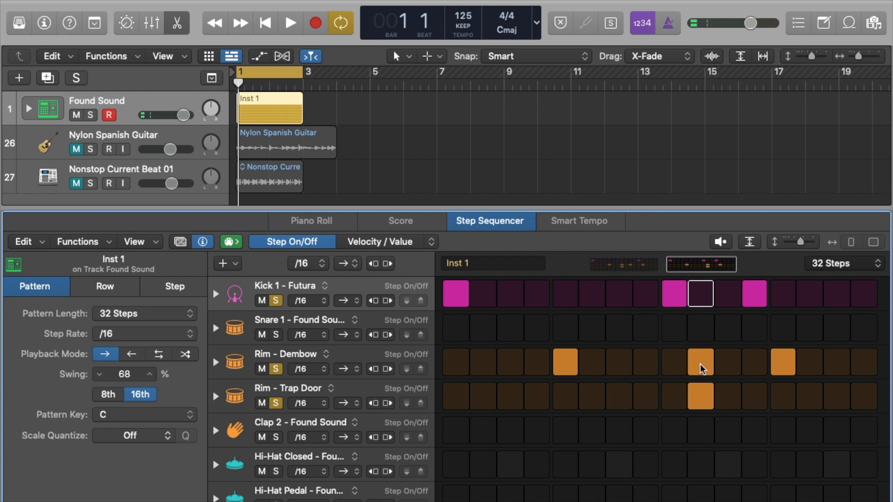
Step: Show the pattern's first half and clear the solo on the Rim - Trap Door, Rim - Dembow and Kick 1 - Futura rows
left_click(620, 265)
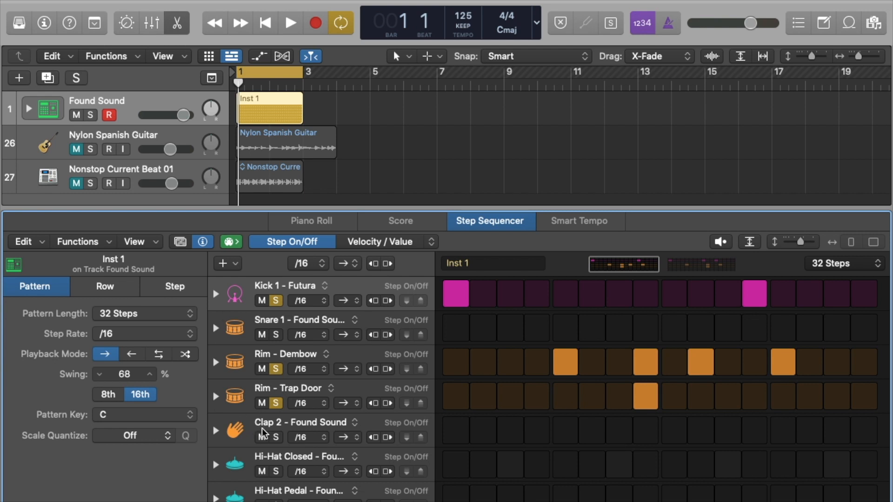
left_click(276, 403)
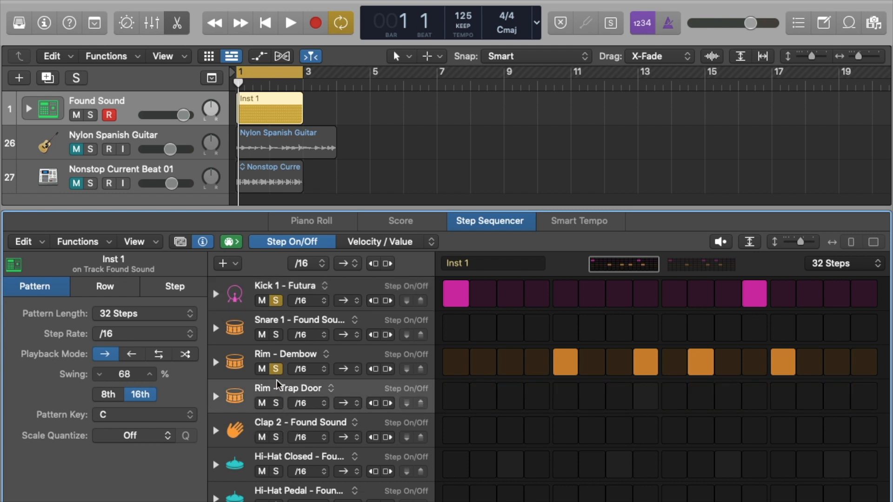
left_click(277, 368)
left_click(276, 304)
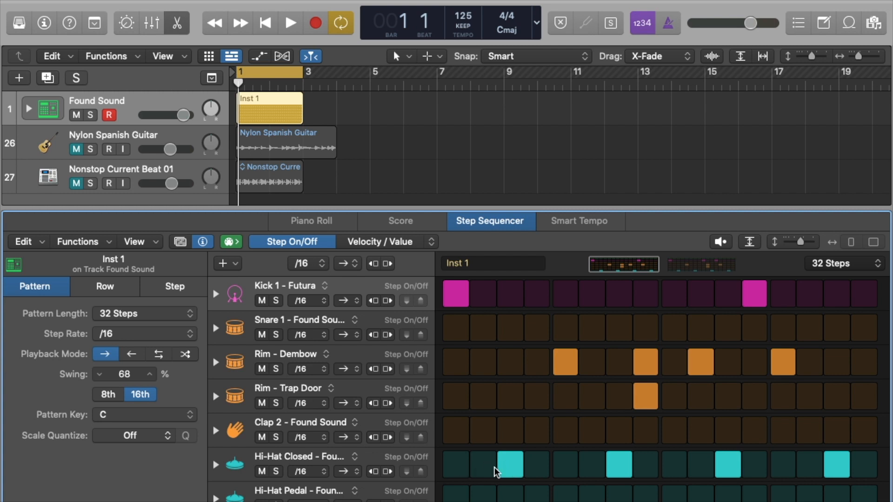
Step: Briefly solo the Hi-Hat Closed row, and play the full pattern while viewing both halves
left_click(276, 471)
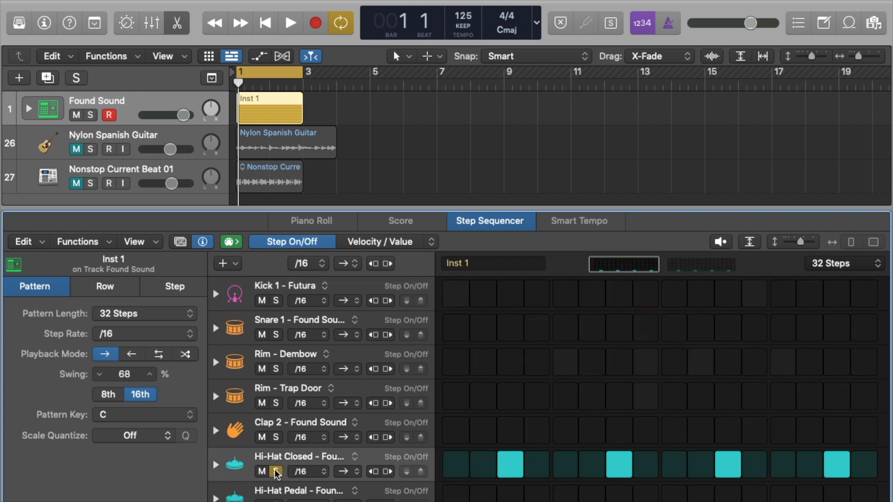
left_click(276, 471)
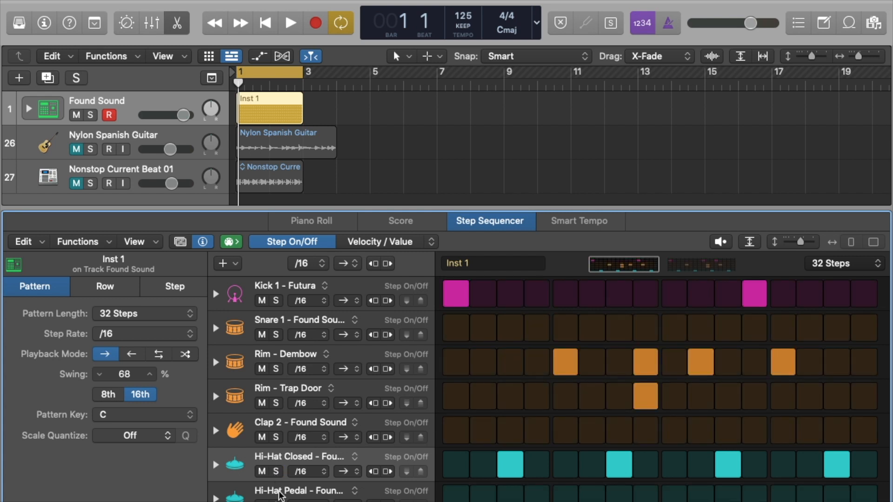
key("super+z")
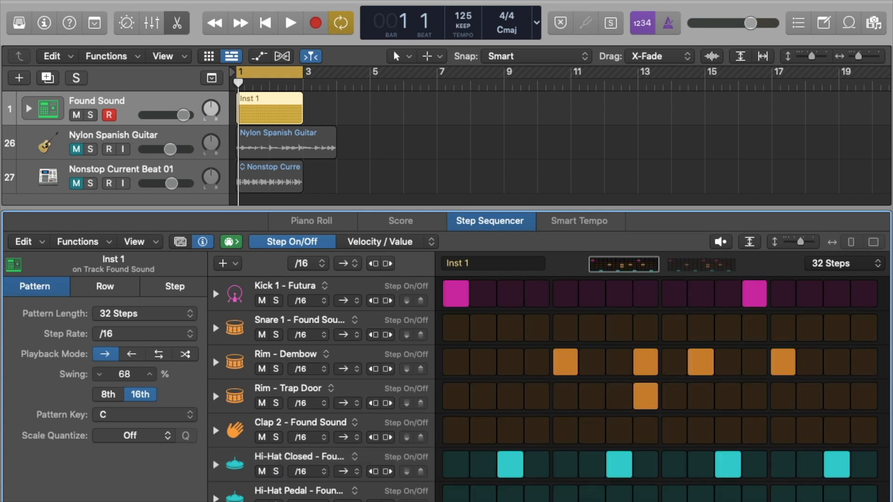
key("space")
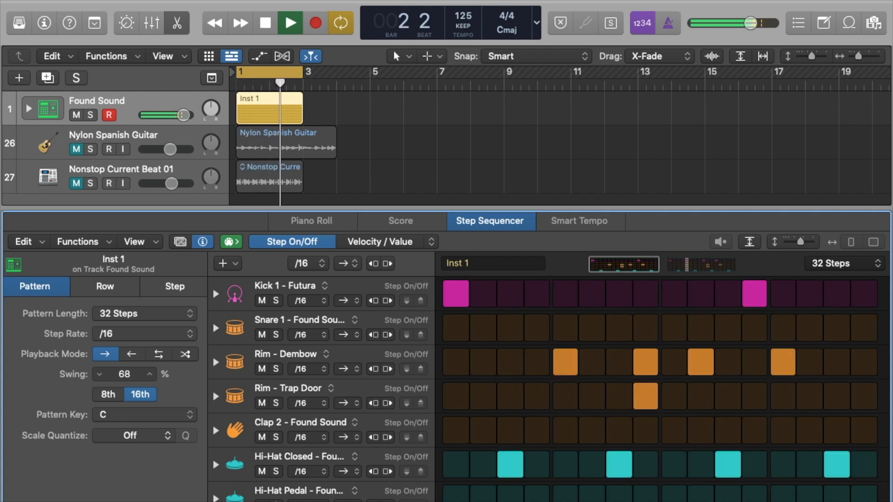
left_click(691, 266)
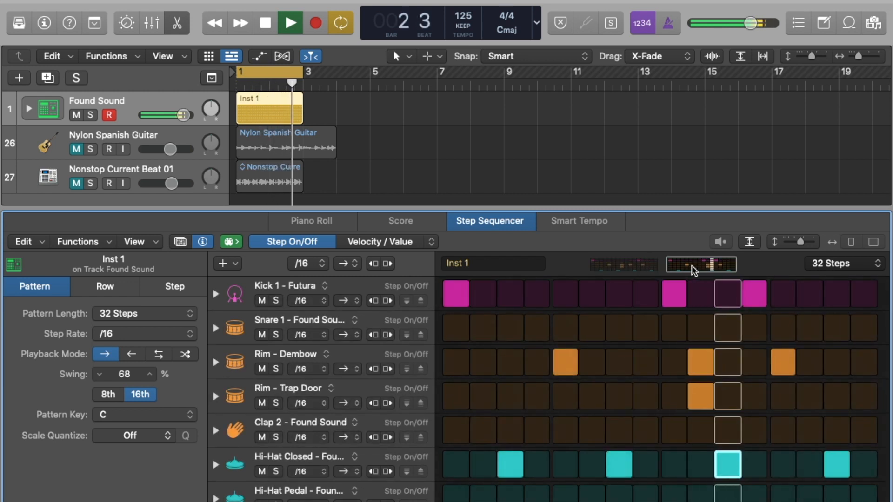
left_click(610, 267)
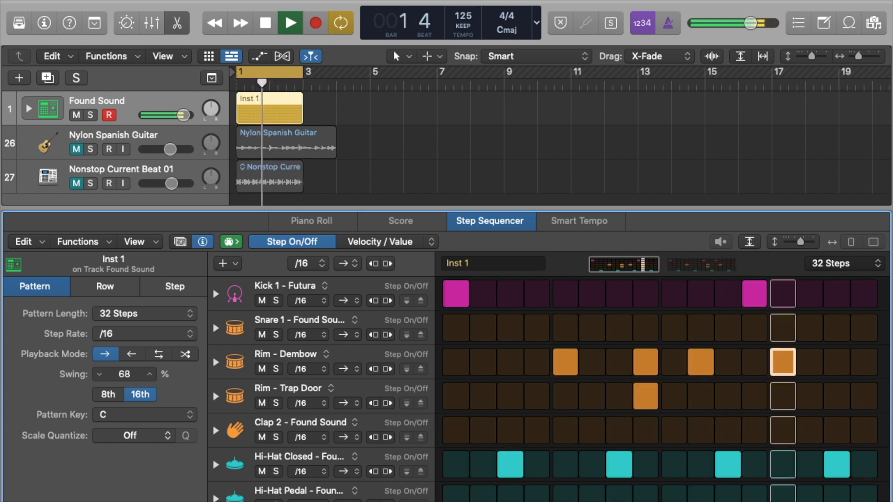
Step: Unmute the Hi-Hat Open row and collapse its subrows
scroll(530, 442, "down", 5)
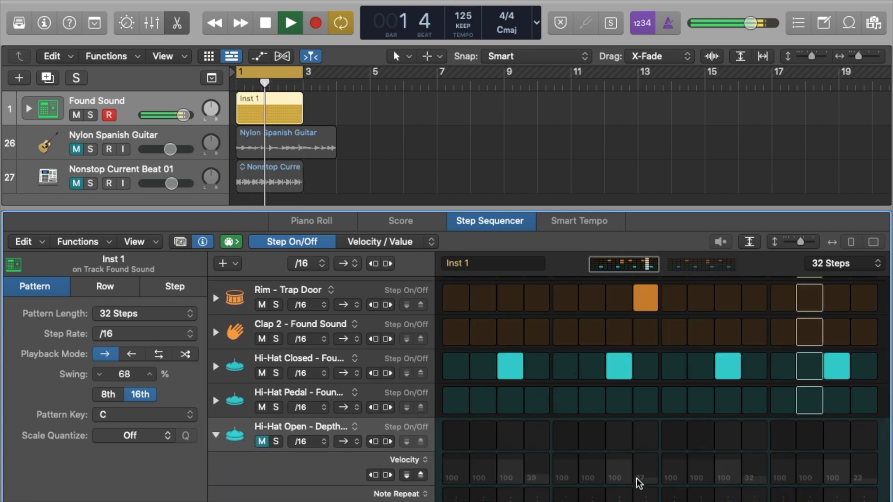
left_click(263, 442)
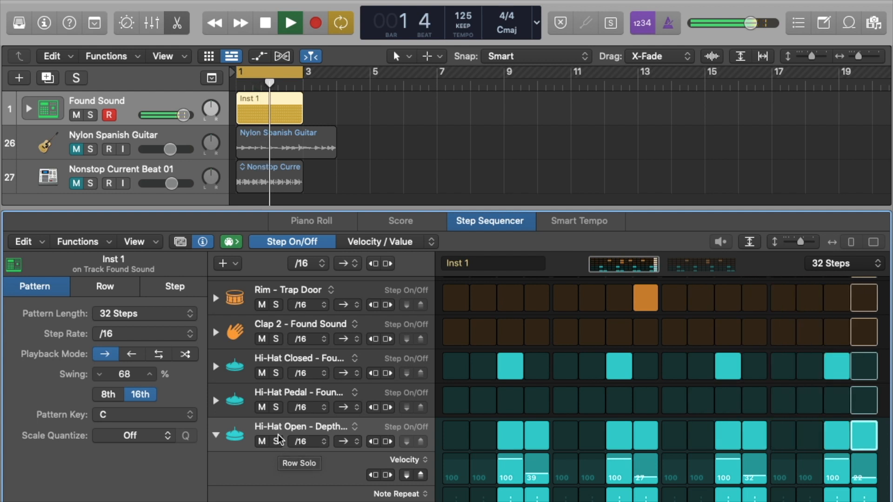
left_click(217, 436)
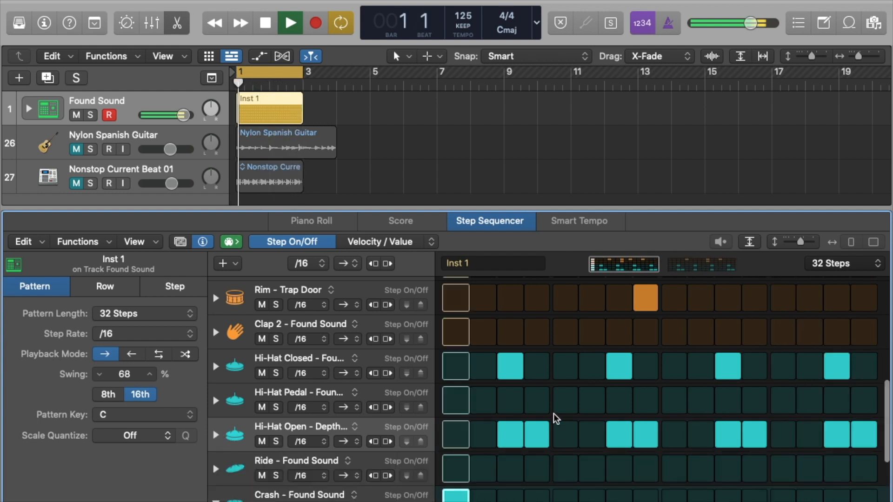
Step: Compare the rows in both halves of the pattern during playback, and stop playback with the first half showing
scroll(600, 403, "up", 5)
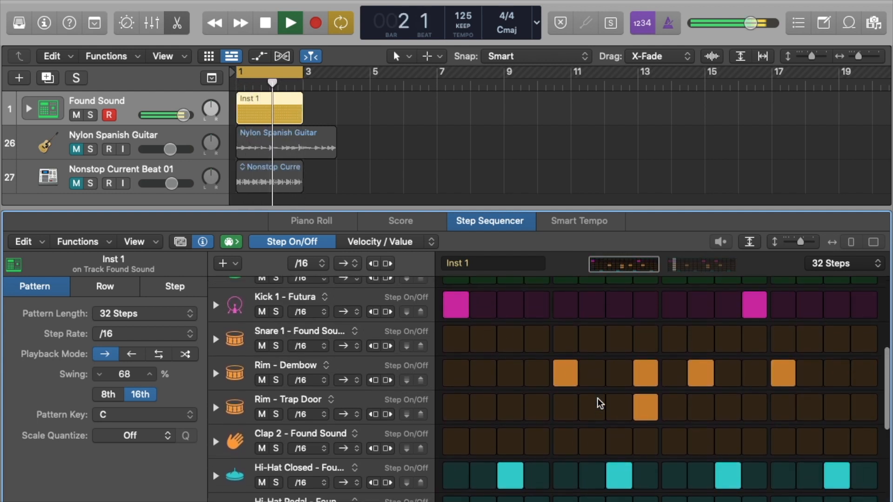
scroll(600, 403, "down", 2)
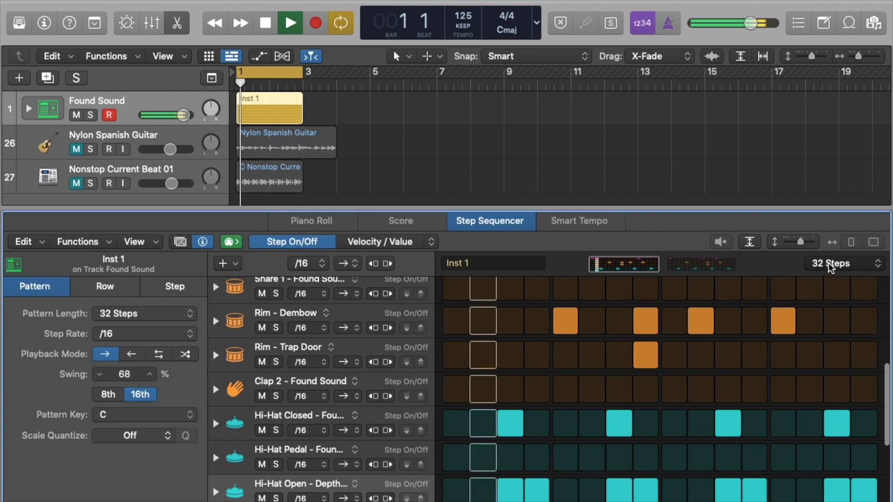
left_click(705, 269)
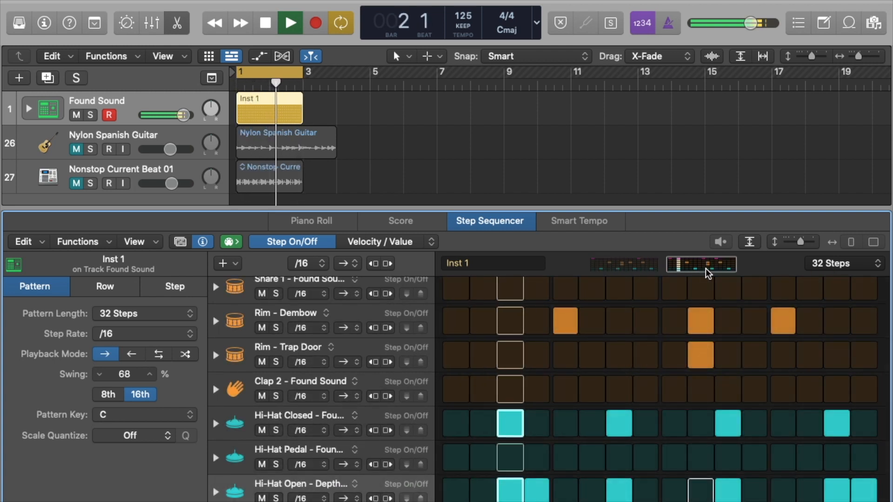
left_click(613, 267)
key("space")
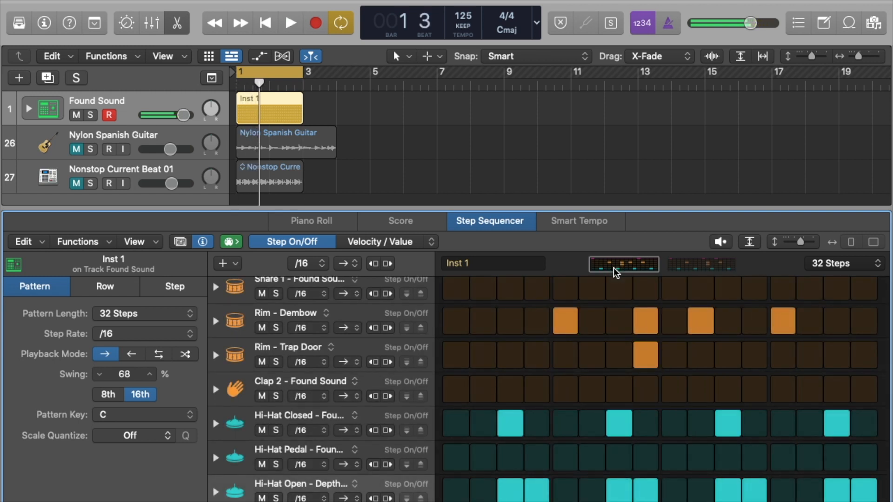
Step: In the second half of the pattern, turn on Hi-Hat Open steps 26 and 28
left_click(715, 267)
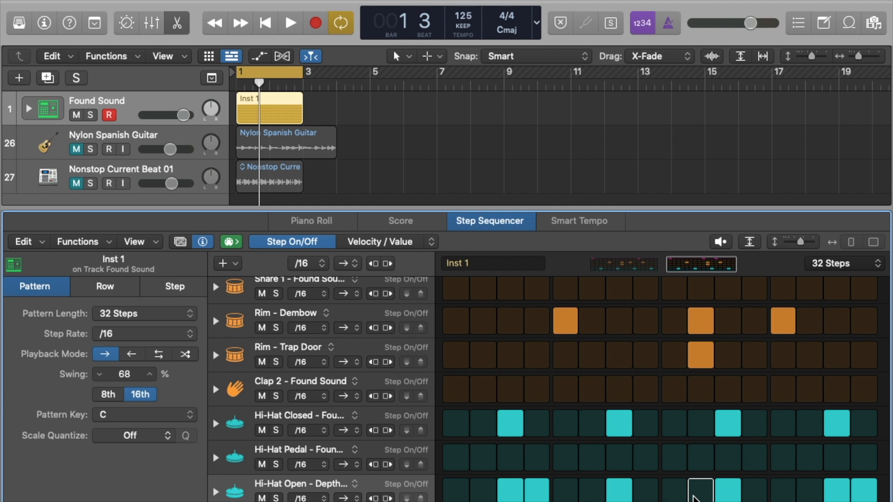
left_click(707, 495)
left_click(756, 492)
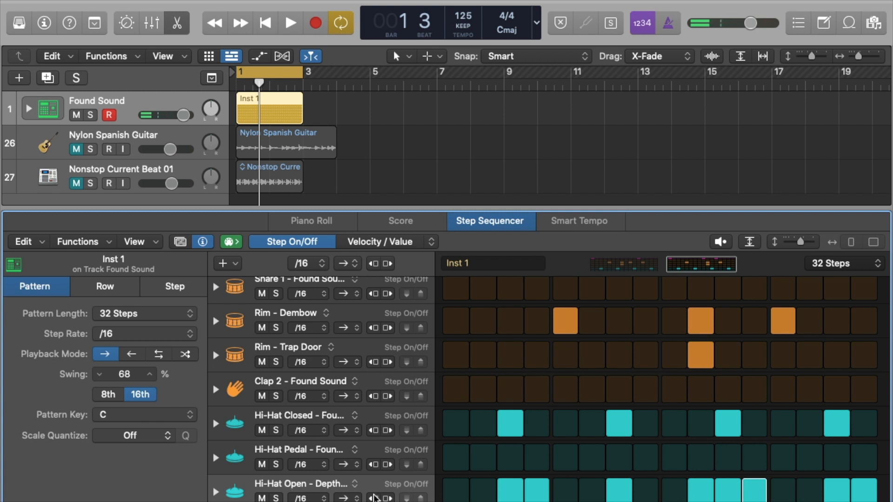
Step: Expand the Hi-Hat Open row, set step 26's velocity to about 48, adjust step 28's velocity, and audition the pattern
left_click(216, 492)
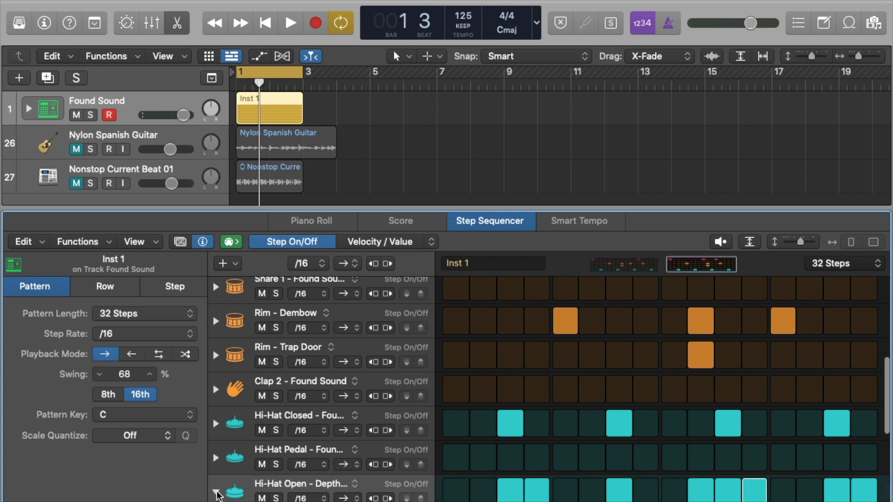
left_click(701, 495)
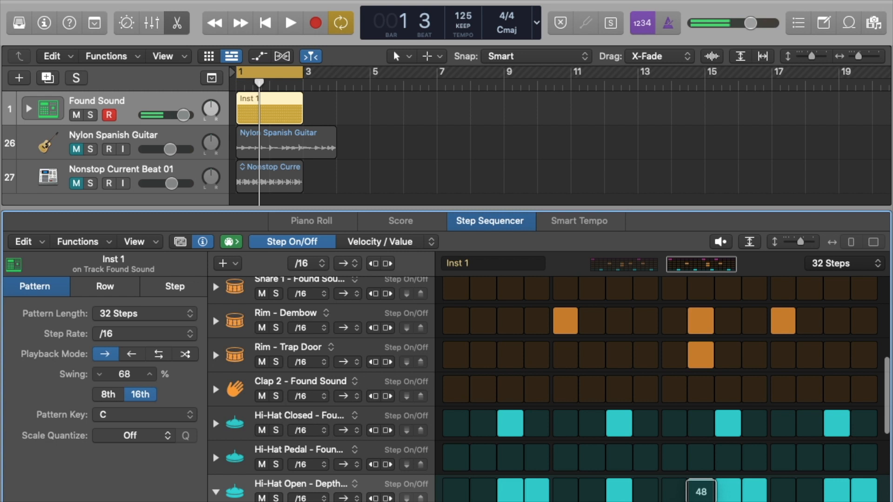
left_click(700, 495)
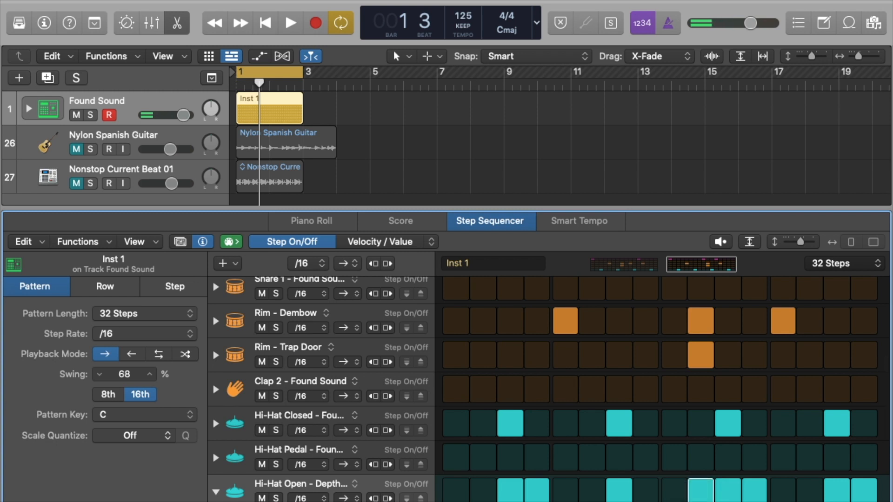
left_click(754, 496)
key("space")
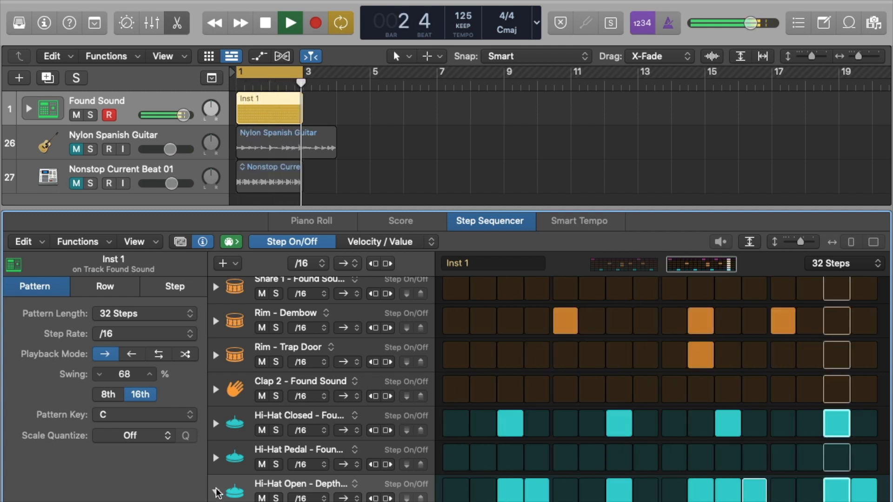
key("space")
Step: Collapse the Crash - Found Sound row's subrows and show the first half of the pattern
scroll(523, 437, "down", 6)
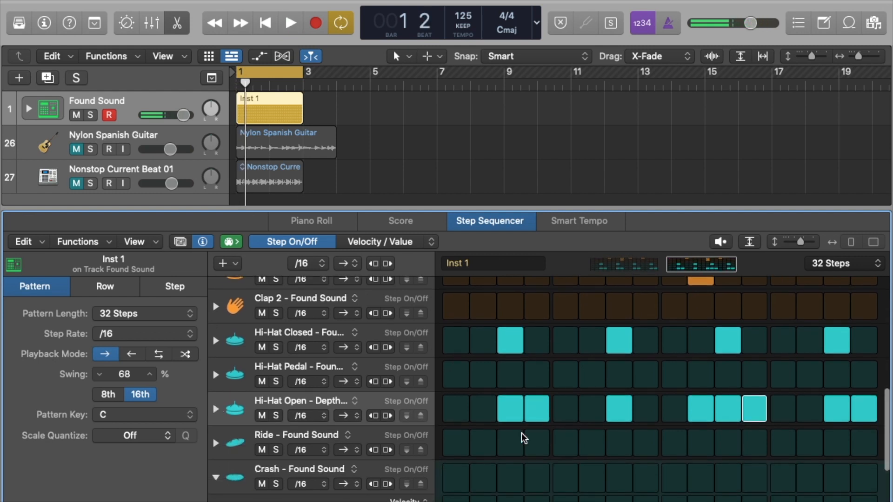
left_click(215, 425)
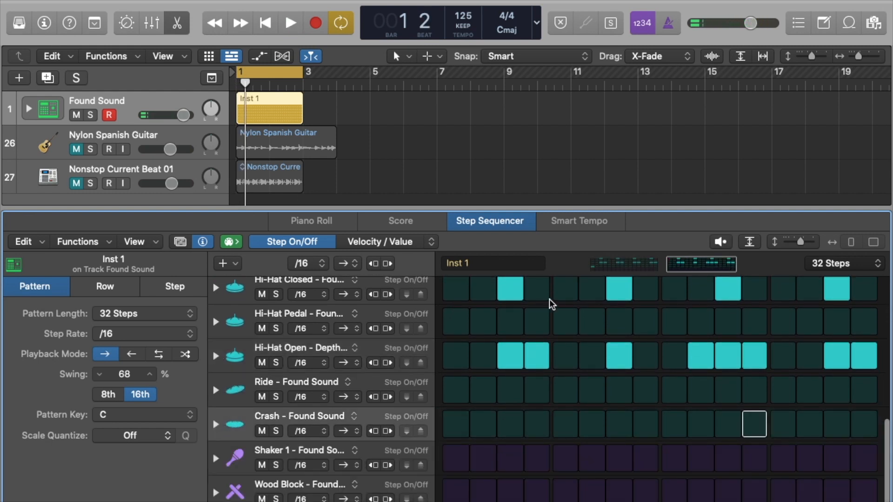
left_click(632, 263)
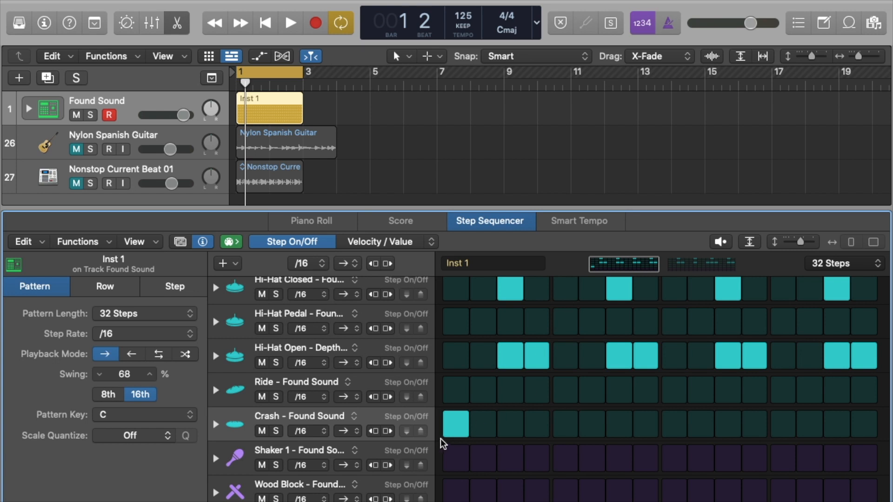
Step: Expand the Crash - Found Sound row's subrows and look over the edit mode choices for its Note Repeat subrow
scroll(501, 351, "up", 6)
scroll(503, 345, "down", 1)
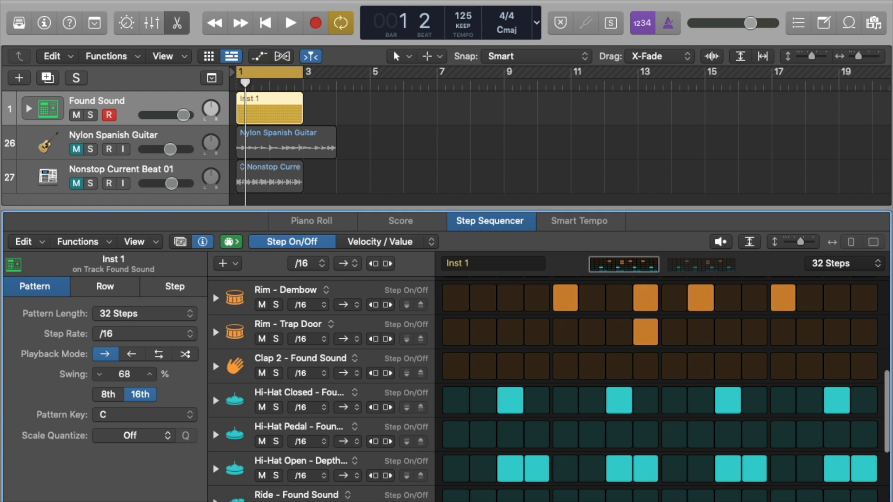
scroll(437, 403, "down", 1)
scroll(438, 403, "down", 6)
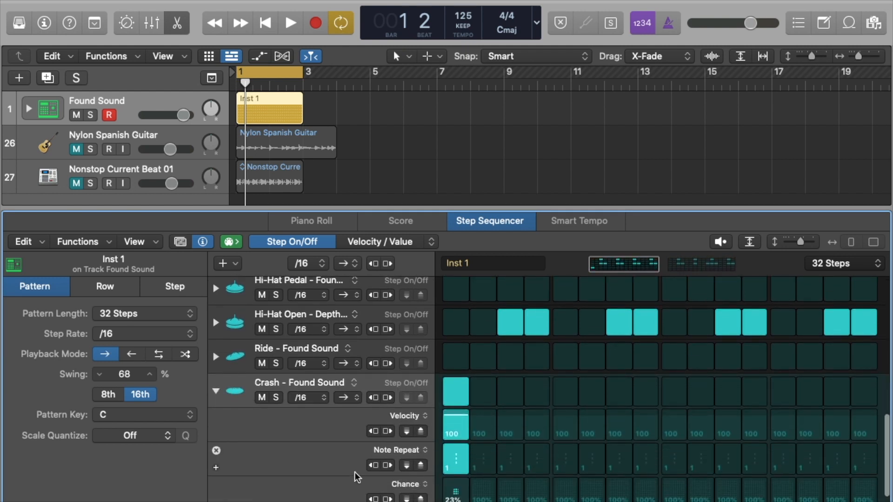
left_click(399, 450)
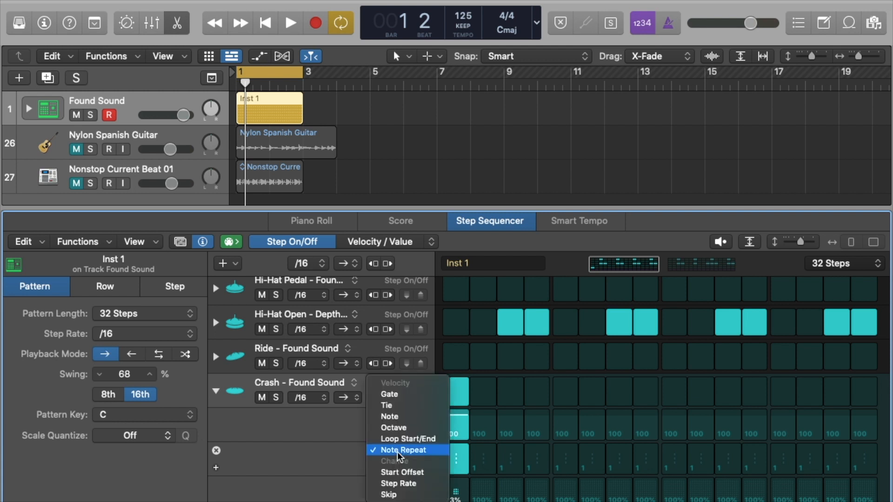
left_click(302, 469)
Step: Set the chance of the Crash row's first step to 18% while auditioning the pattern, and collapse the row's subrows
mouse_move(456, 496)
left_mouse_down()
mouse_move(452, 471)
mouse_move(453, 499)
left_mouse_up()
key("space")
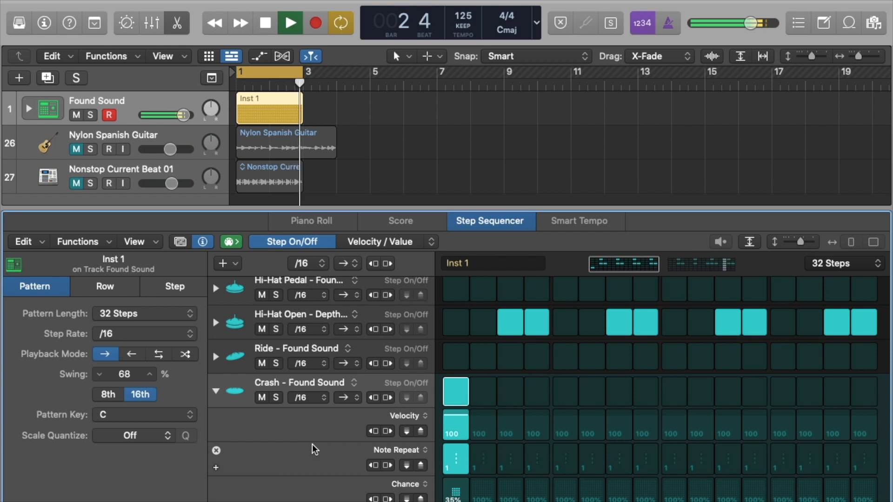
left_click_drag(455, 495, 455, 501)
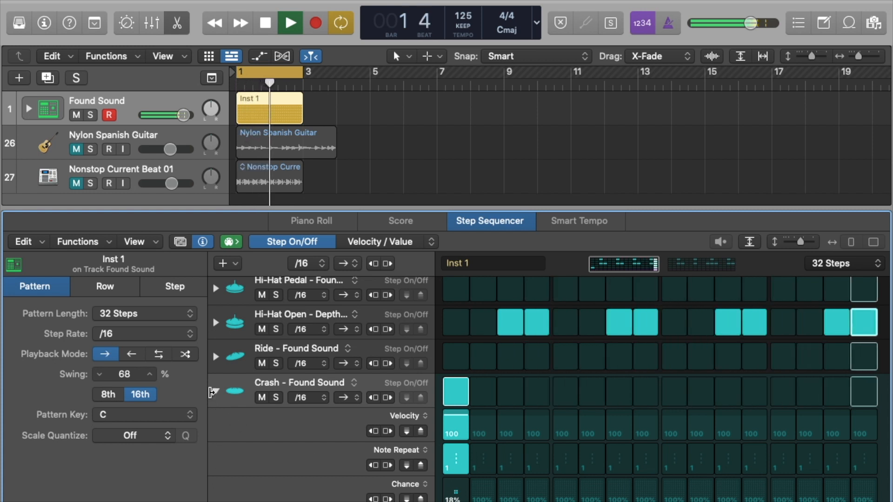
left_click(216, 392)
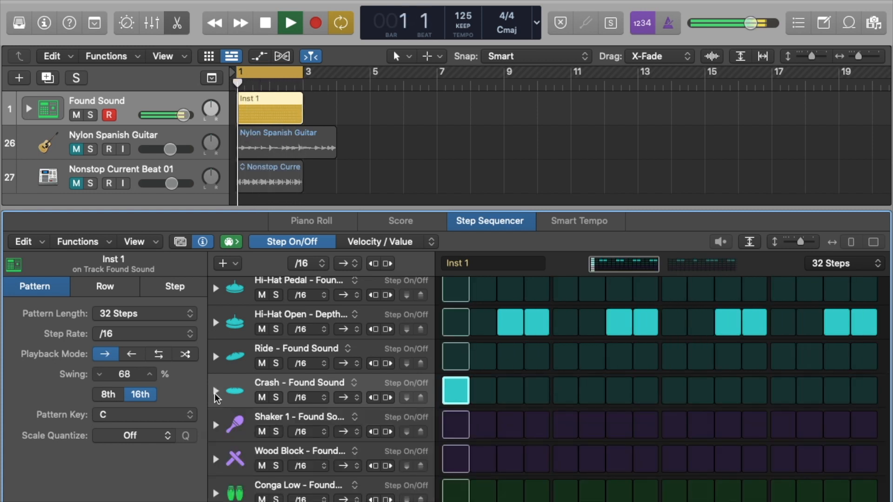
key("space")
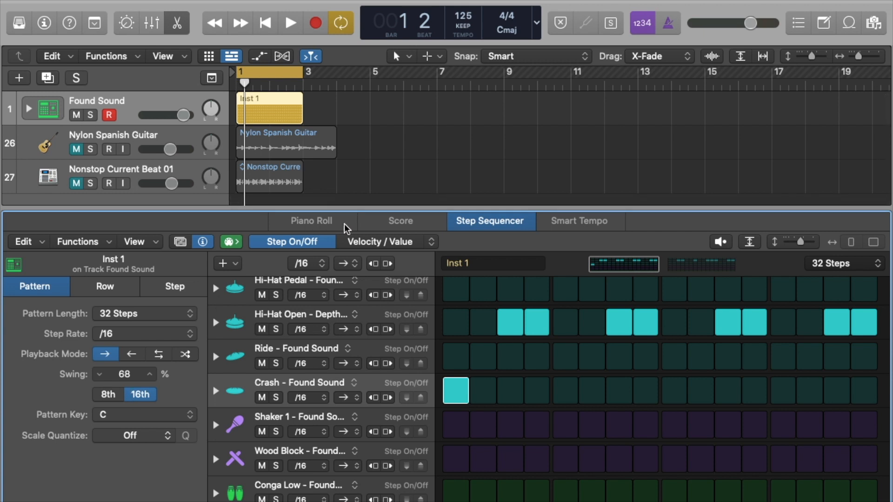
Step: Enlarge the tracks area, show the inspector and open the Found Sound kit's drum machine window
left_click_drag(349, 210, 350, 252)
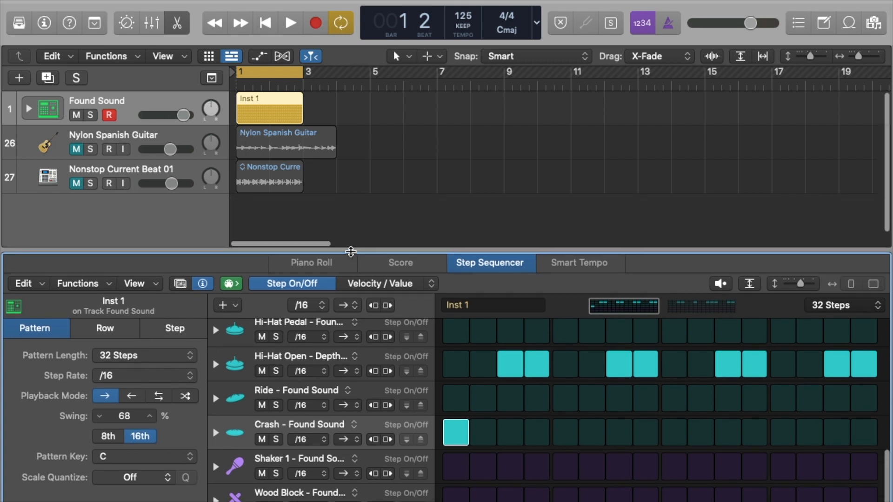
left_click(122, 111)
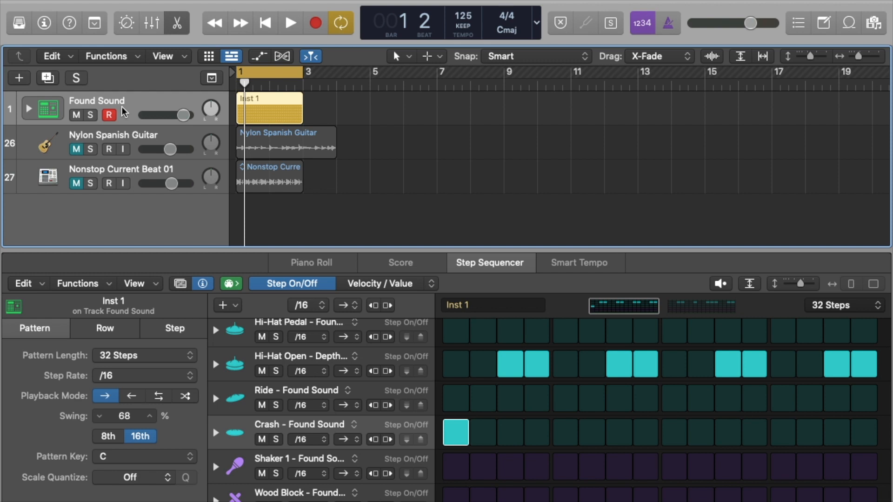
key("i")
left_click(42, 165)
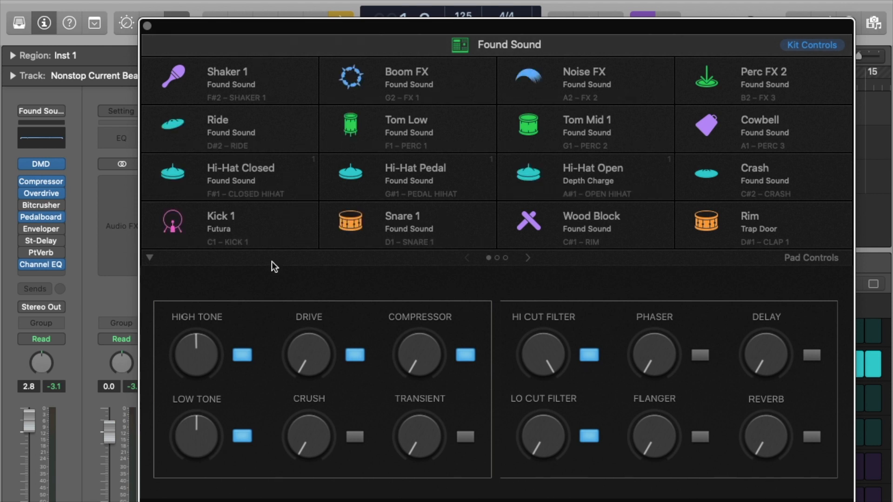
Step: Select the Kick 1 pad, audition its sound and slightly raise its Pitch in the pad controls
left_click(297, 214)
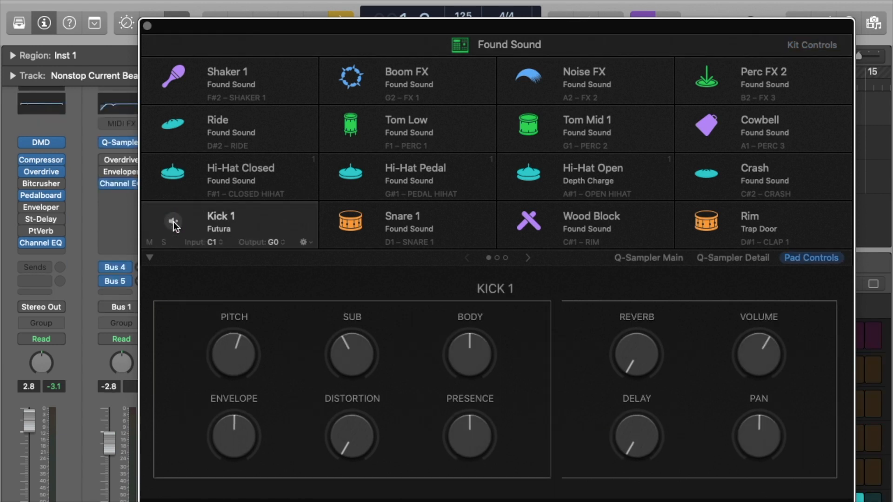
left_click(173, 222)
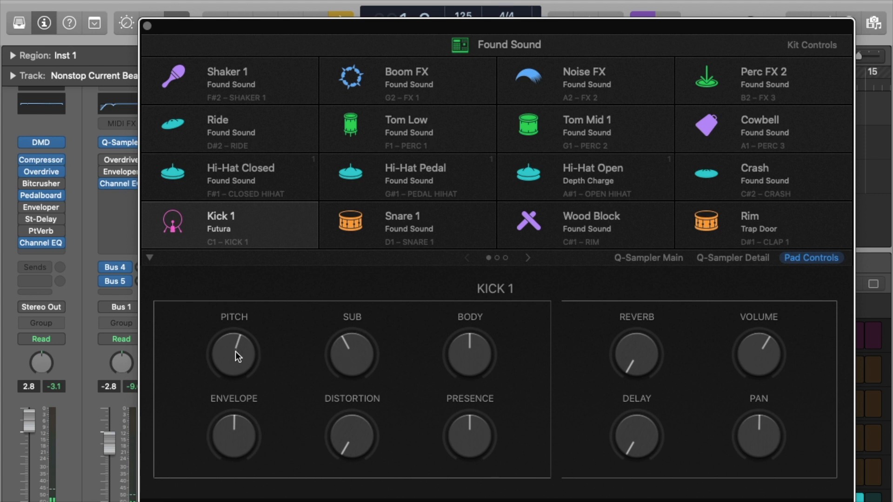
scroll(236, 351, "up", 4)
scroll(235, 364, "down", 2)
Step: Lower Kick 1's Body and raise its Envelope in the pad controls, auditioning the kick
left_click_drag(359, 351, 359, 351)
left_click_drag(476, 348, 474, 372)
left_click(204, 230)
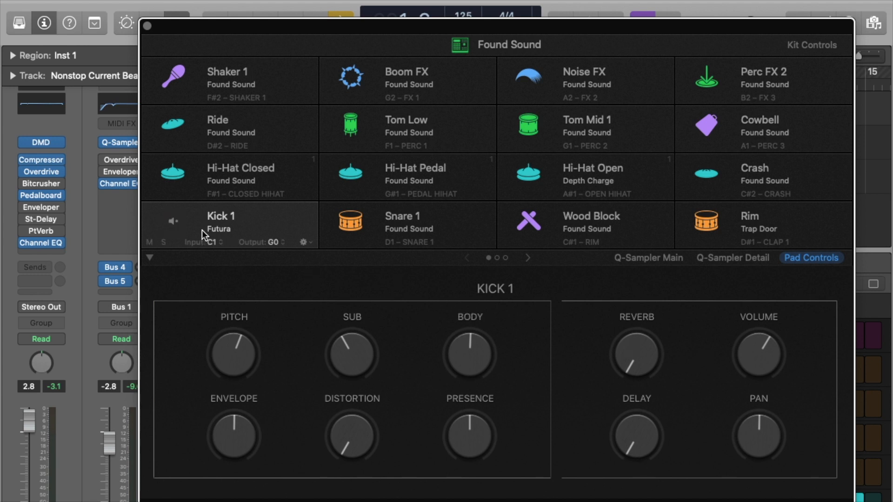
left_click_drag(465, 346, 467, 376)
left_click_drag(220, 433, 210, 363)
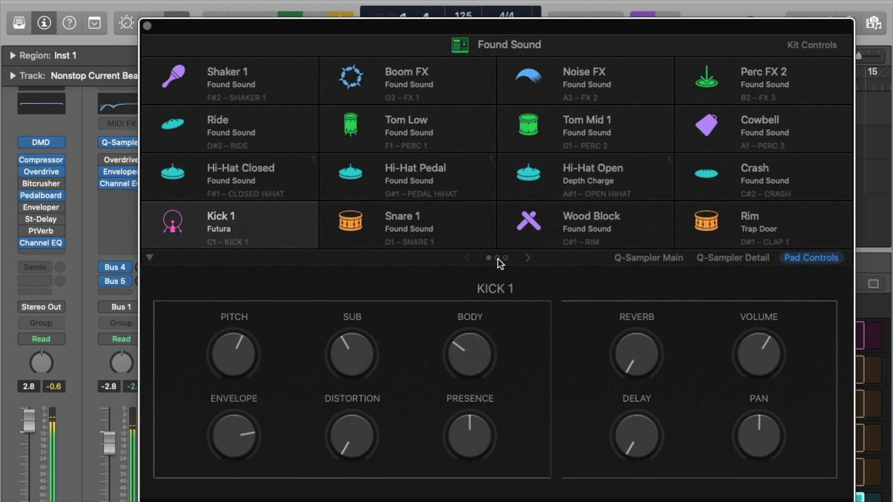
Step: Show Kick 1's Q-Sampler Detail controls, try its filter Cutoff and play the pattern
left_click(733, 259)
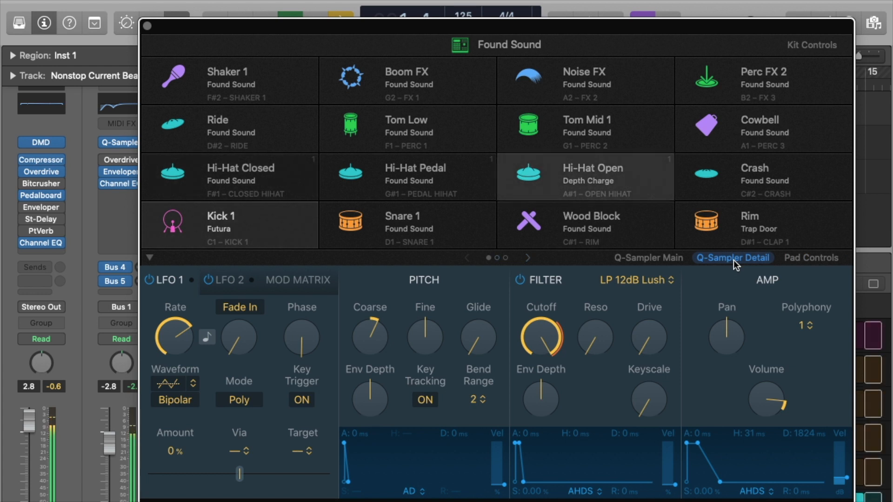
mouse_move(544, 343)
left_mouse_down()
mouse_move(543, 367)
mouse_move(541, 339)
left_mouse_up()
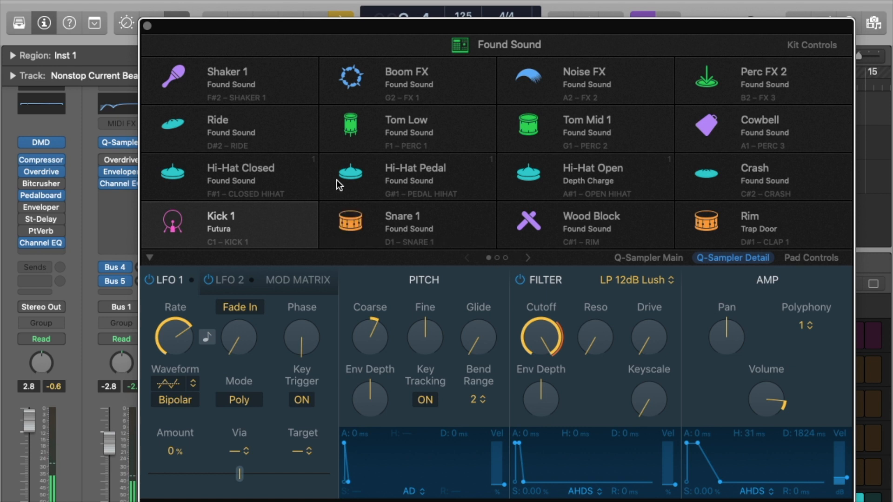
mouse_move(337, 181)
mouse_move(552, 222)
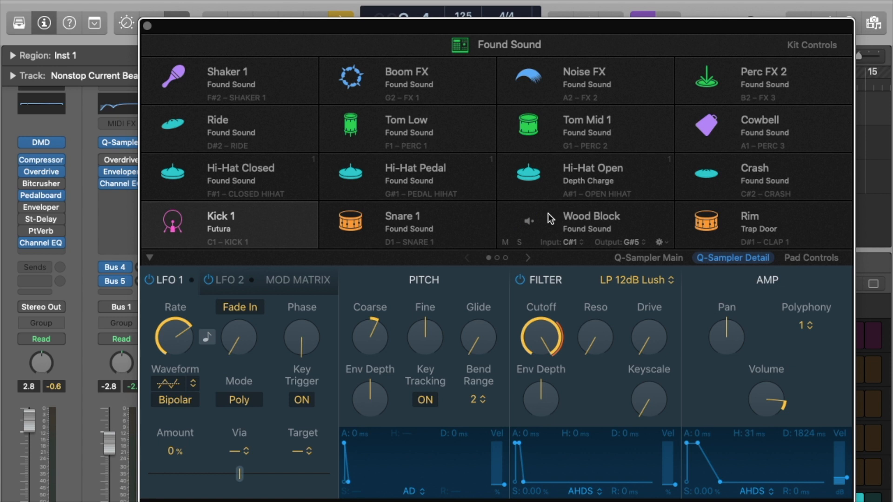
mouse_move(818, 228)
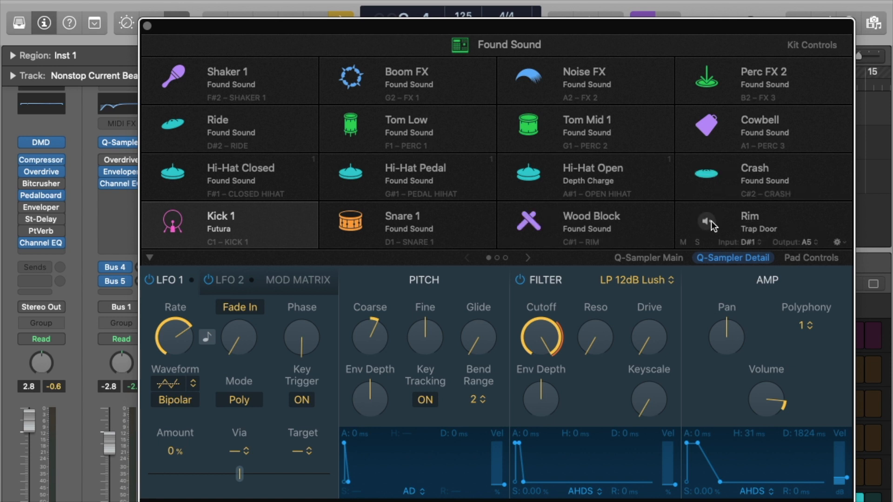
key("space")
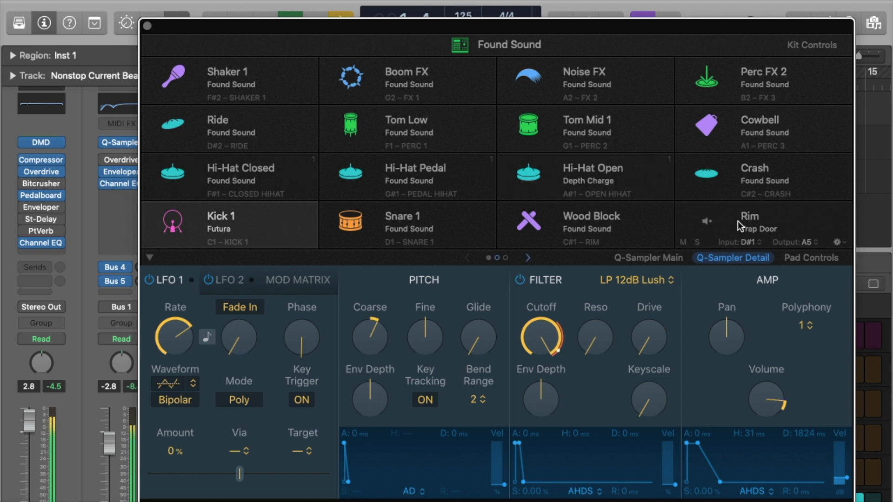
Step: On the second page of pads, select the Dembow Rim and try its Pitch in the pad controls
left_click(498, 257)
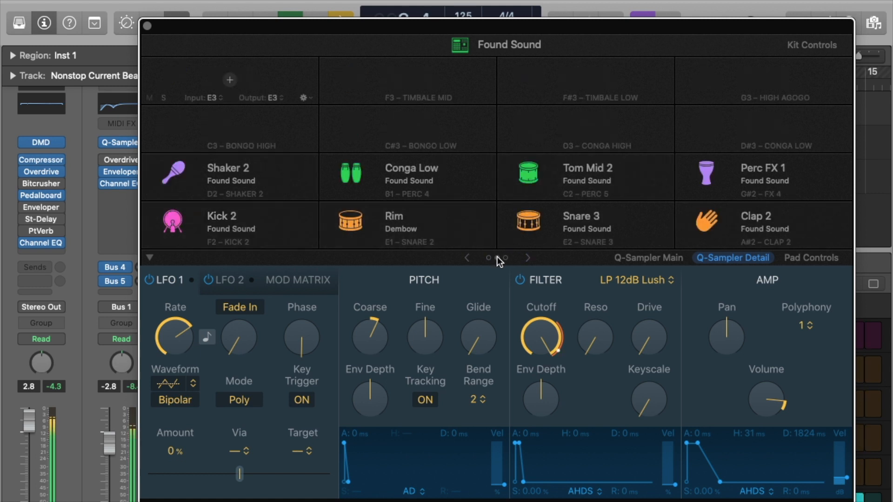
left_click(444, 222)
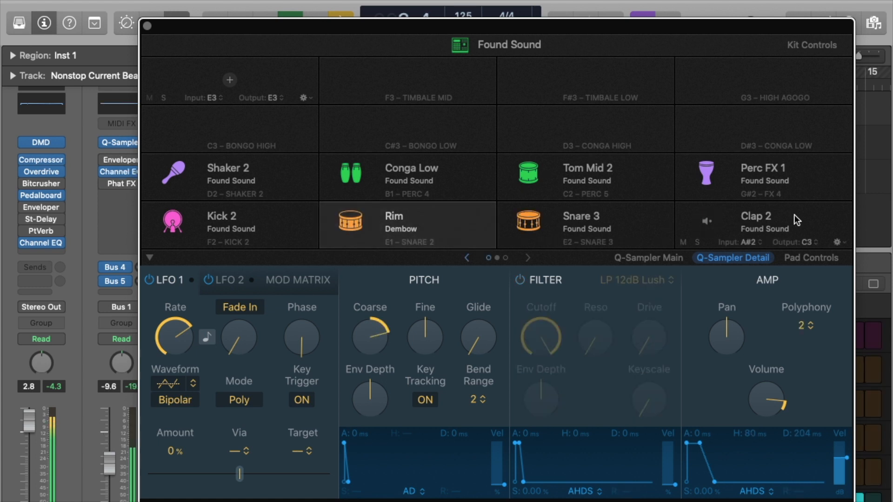
left_click(801, 259)
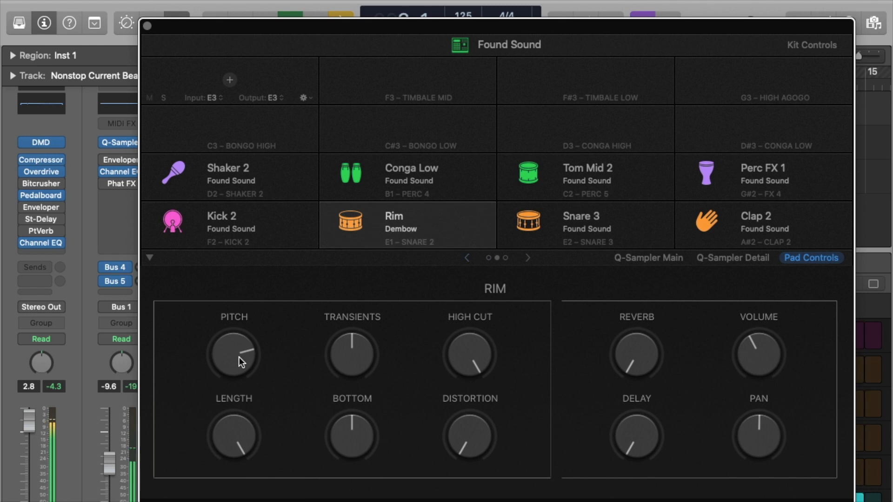
left_click_drag(239, 357, 241, 377)
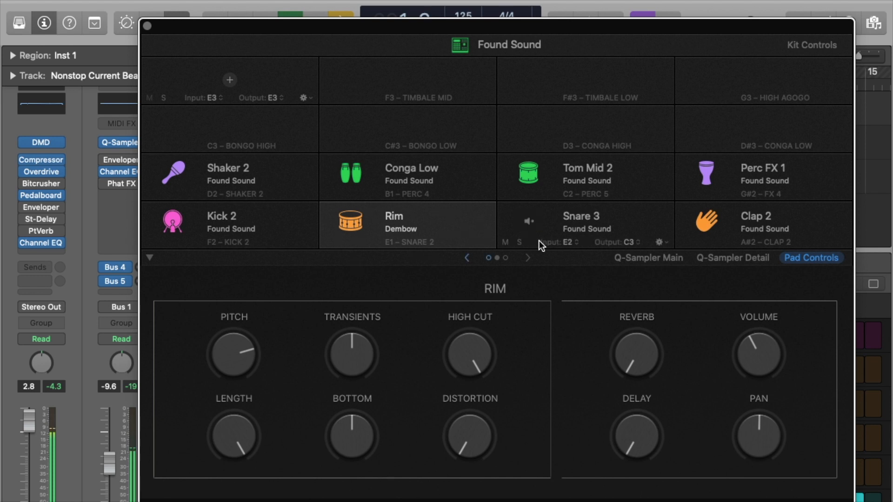
Step: Return to the first page of pads, select the Trap Door Rim and audition it
left_click(488, 258)
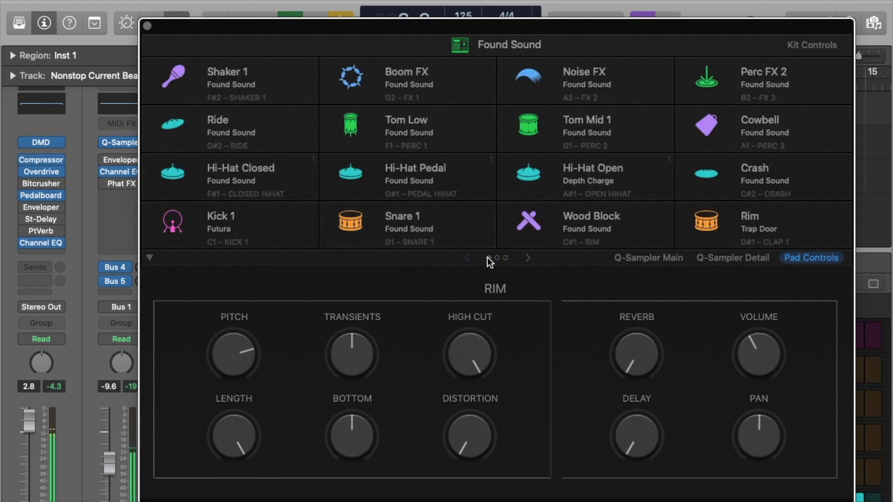
left_click(774, 216)
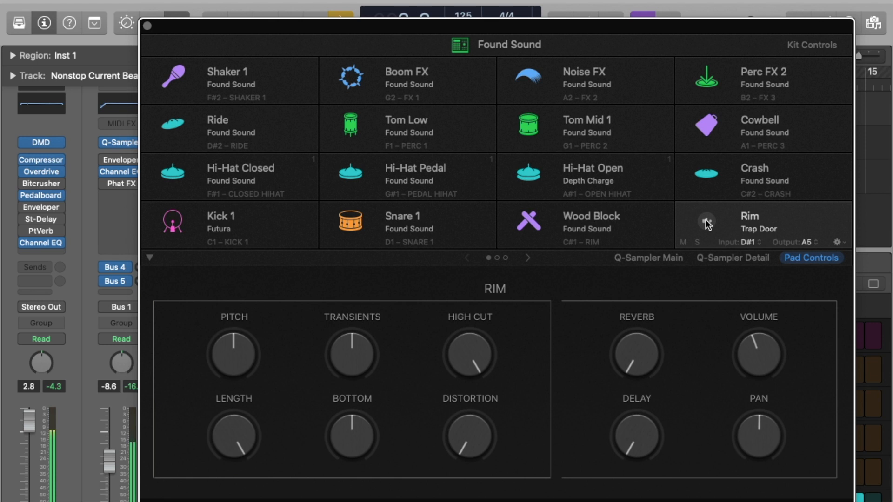
key("space")
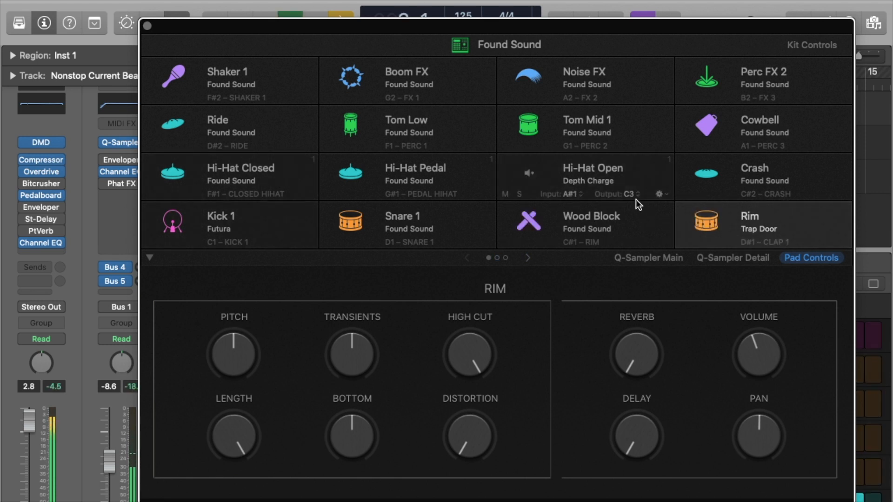
Step: Audition and compare the Hi-Hat Open and Hi-Hat Closed pads, and close the kit window
left_click(534, 174)
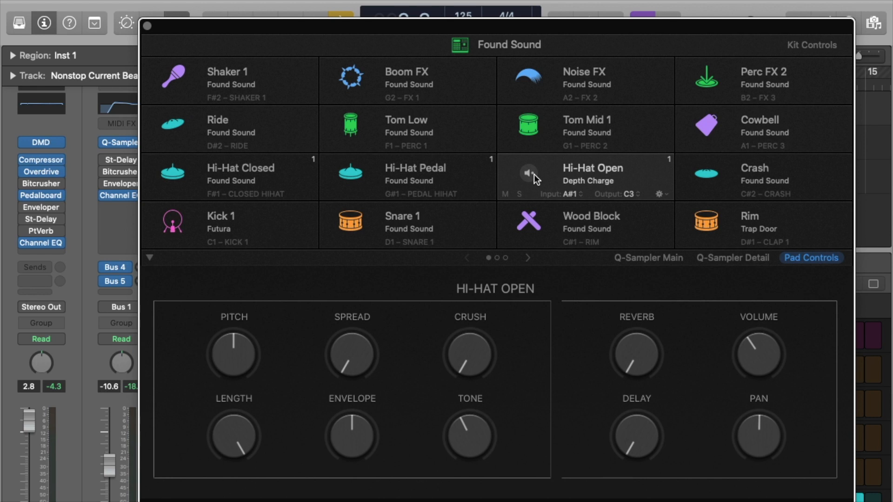
left_click(175, 174)
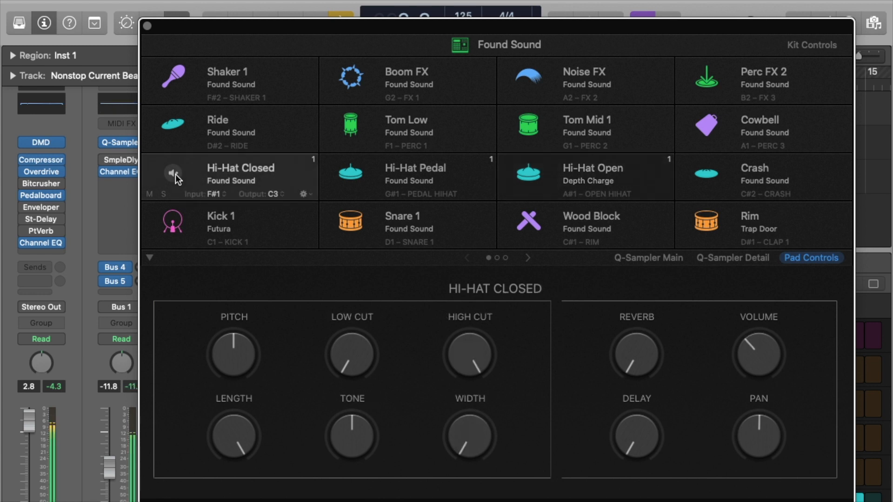
key("space")
key("space")
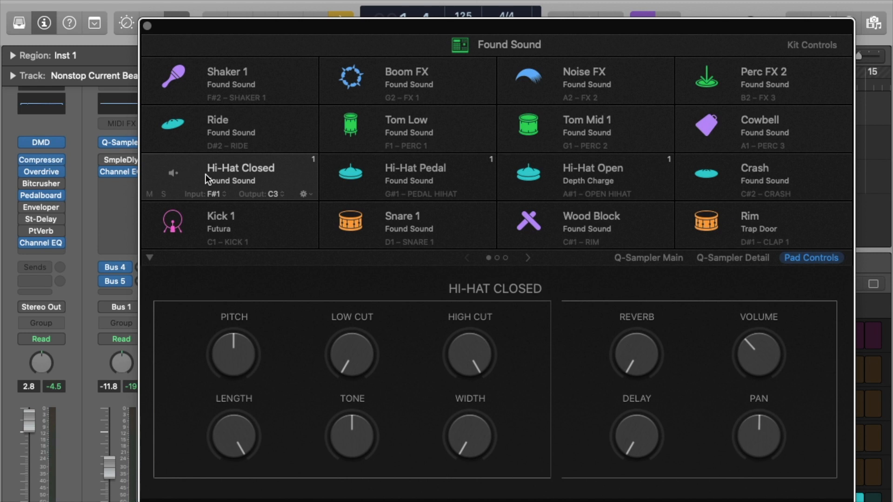
left_click(529, 174)
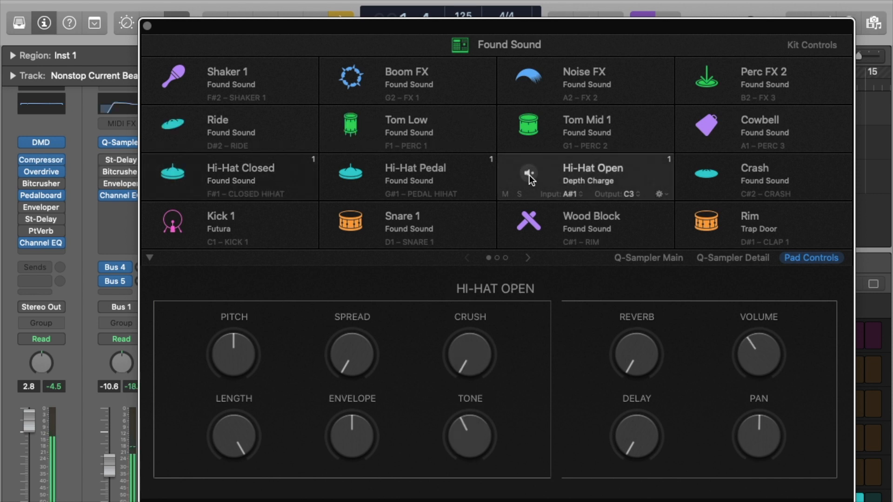
mouse_move(225, 60)
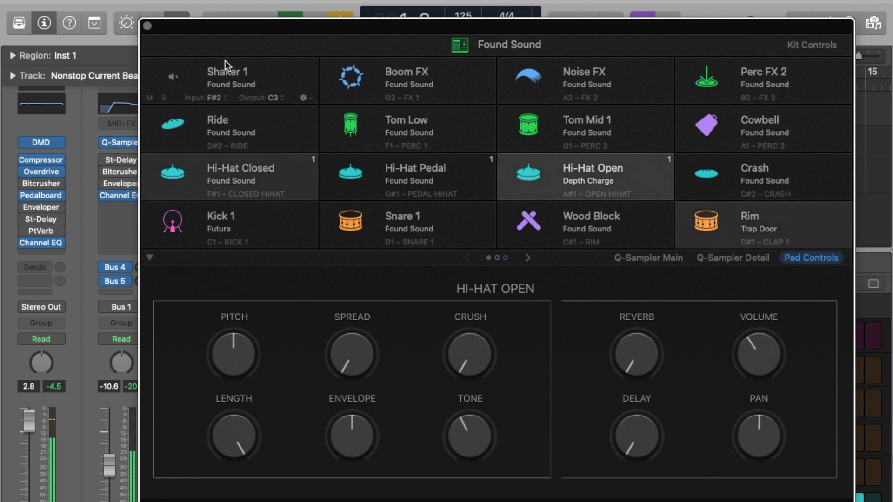
left_click(147, 27)
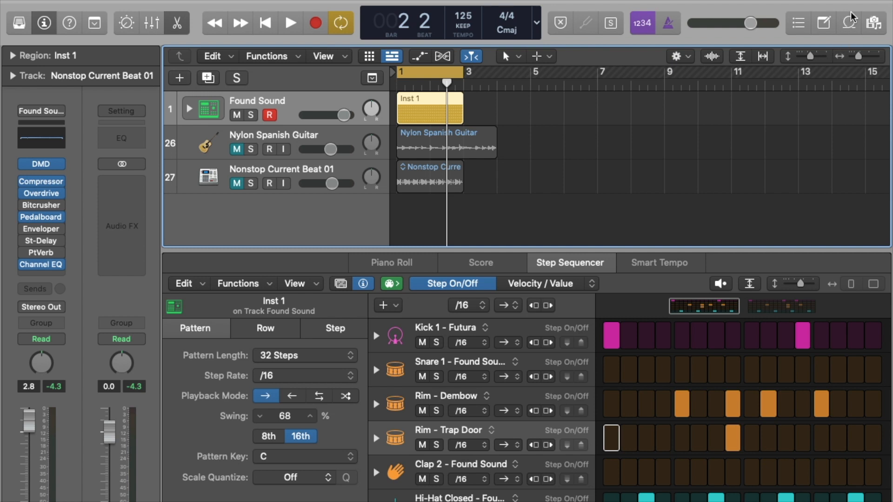
Step: Unmute the Nonstop Current Beat 01 track and select it to show its channel strip
left_click(238, 183)
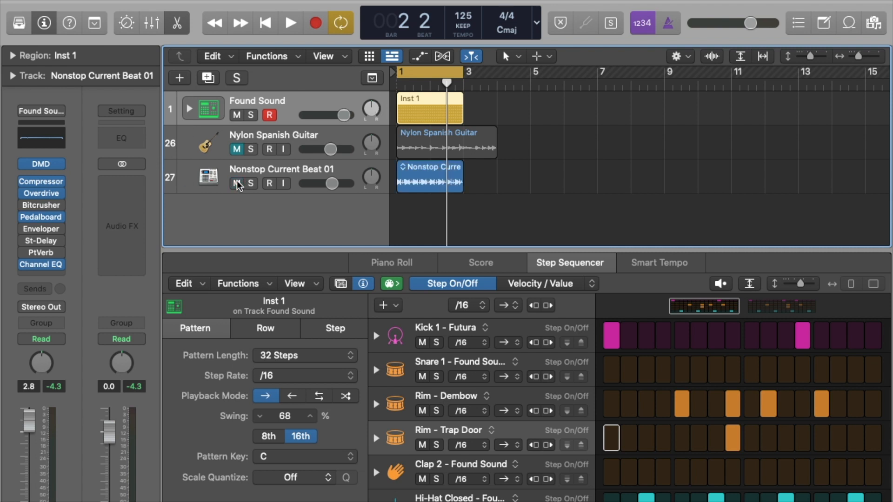
scroll(465, 186, "right", 3)
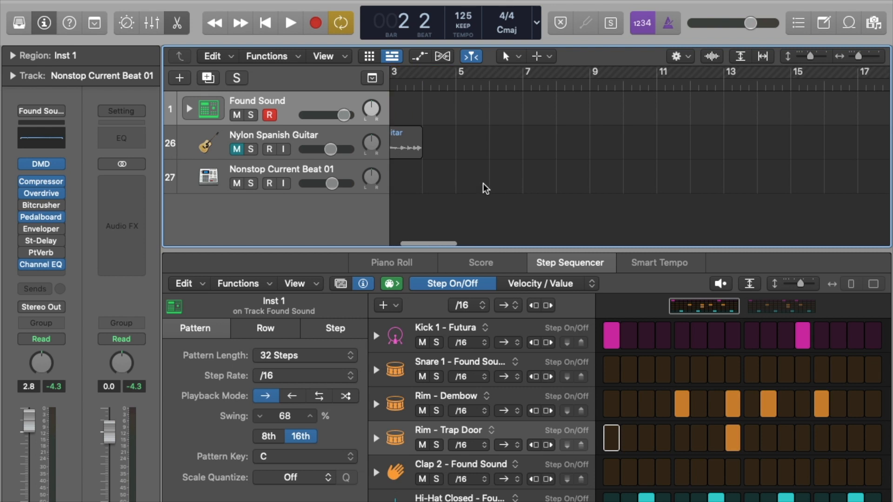
left_click(329, 173)
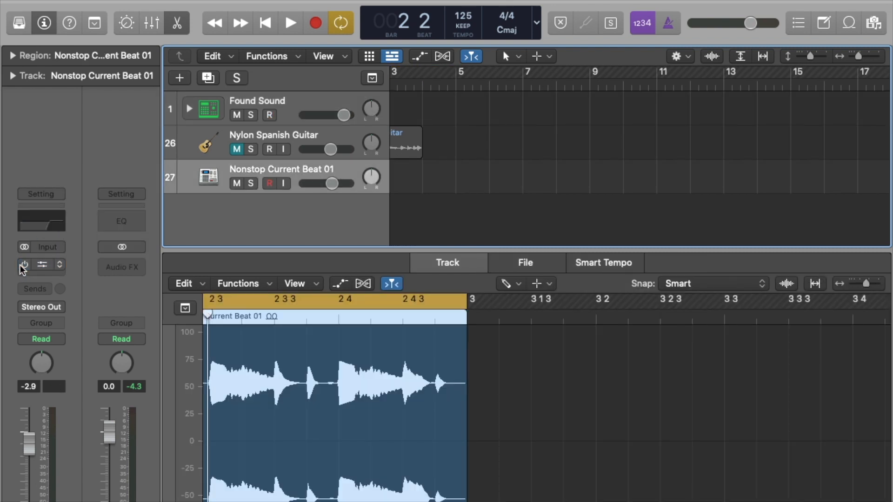
Step: Solo the Nonstop Current Beat 01 track and listen to it with its Channel EQ bypassed
key("space")
key("s")
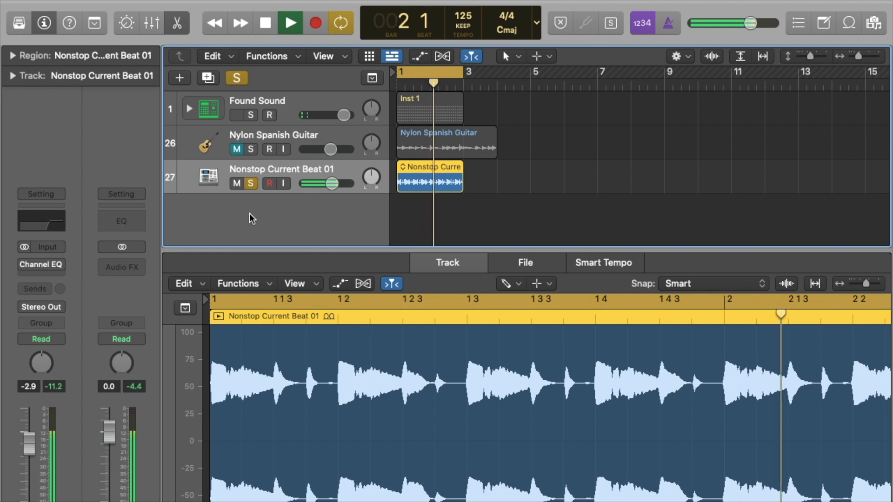
key("space")
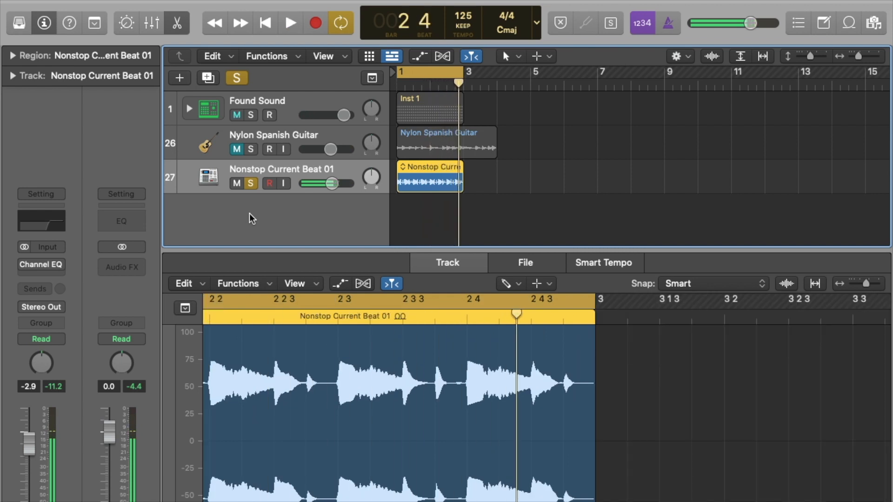
Step: Open the Channel EQ on Nonstop Current Beat 01, examine its low-cut curve, and close it
mouse_move(27, 270)
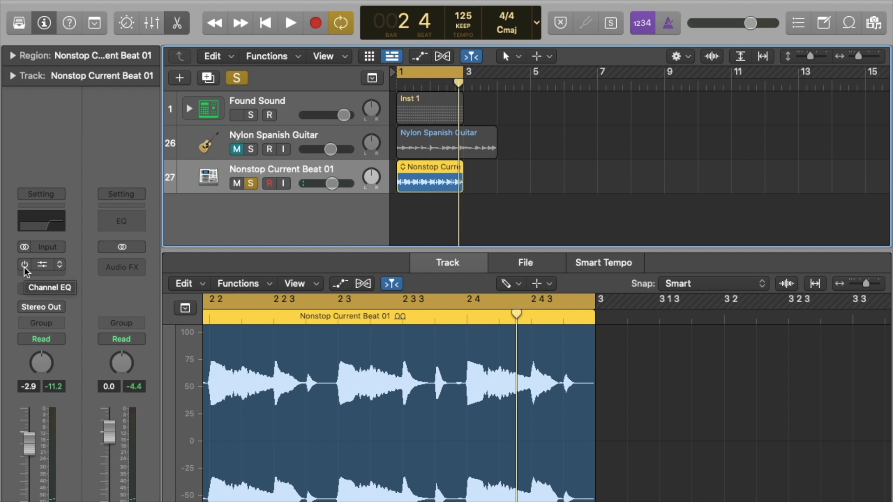
left_click(31, 229)
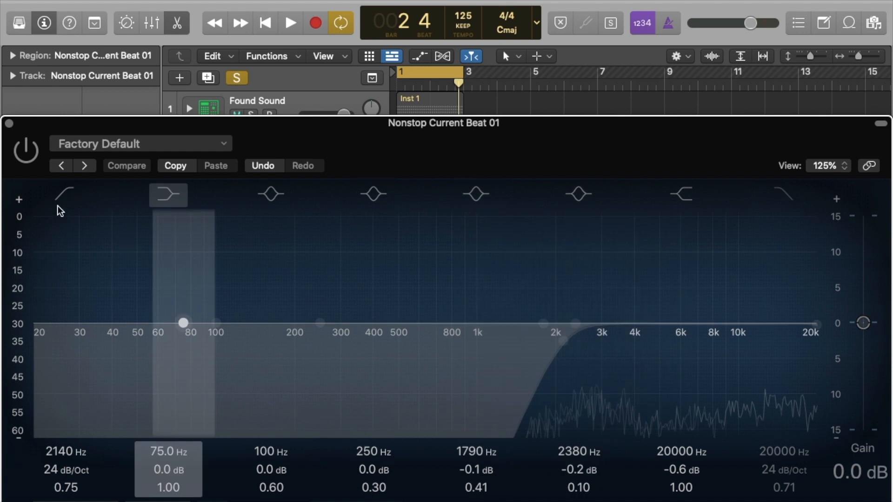
left_click(10, 124)
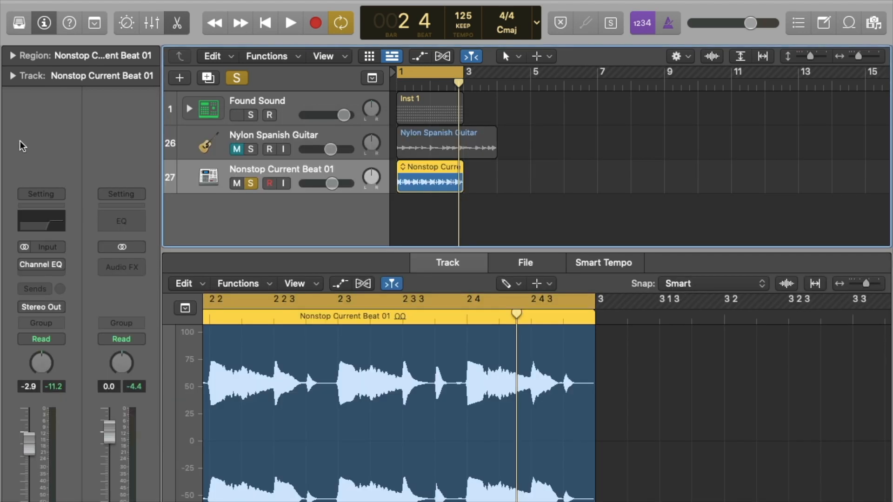
Step: Play the soloed beat loop and compare it with Channel EQ enabled and bypassed, leaving the EQ enabled
mouse_move(25, 266)
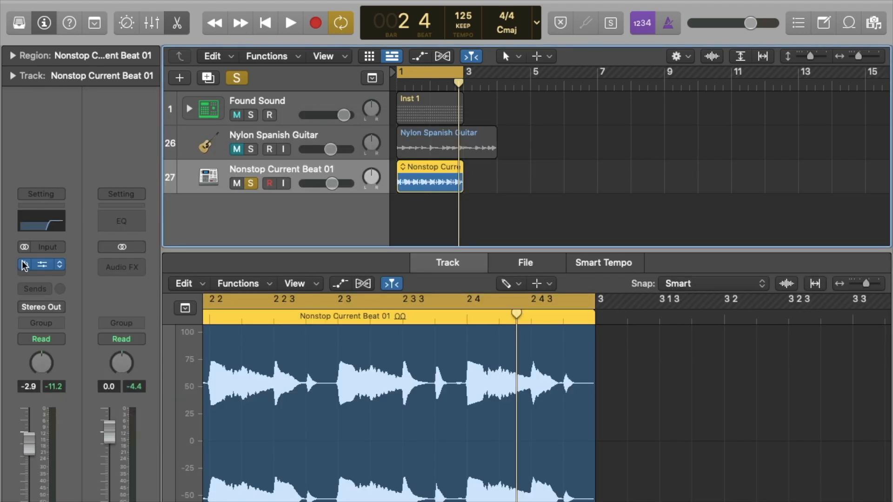
key("space")
left_click(24, 265)
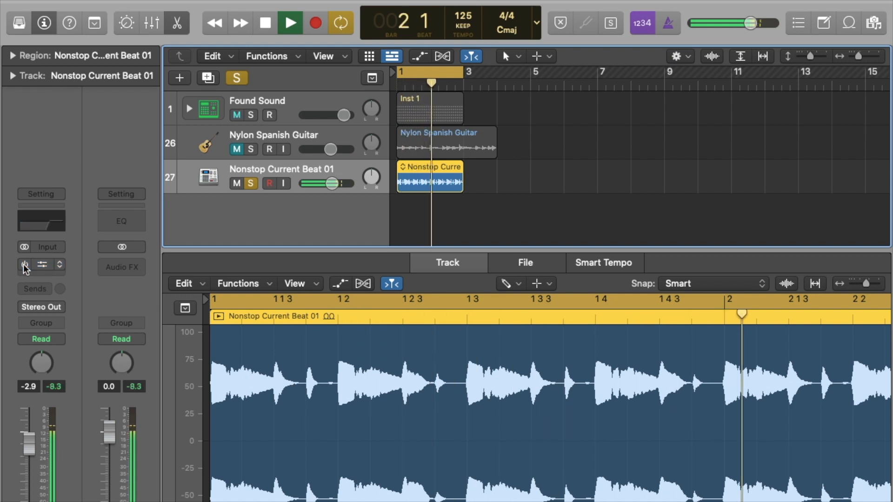
left_click(25, 265)
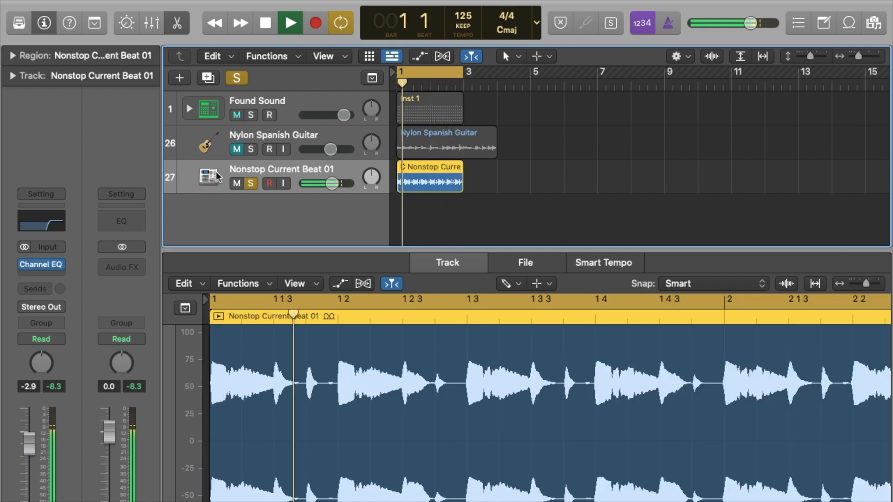
Step: Solo the Found Sound track as well and listen to it together with the Nonstop Current Beat 01 loop
left_click(242, 111)
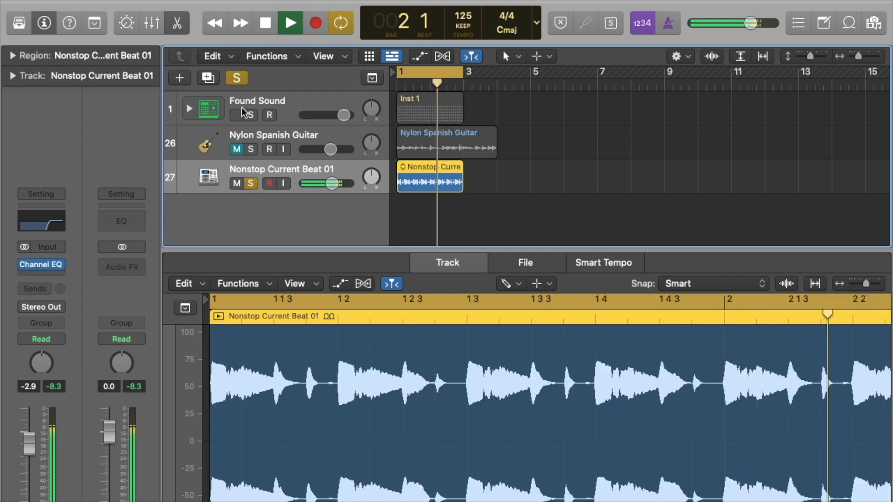
left_click(239, 115)
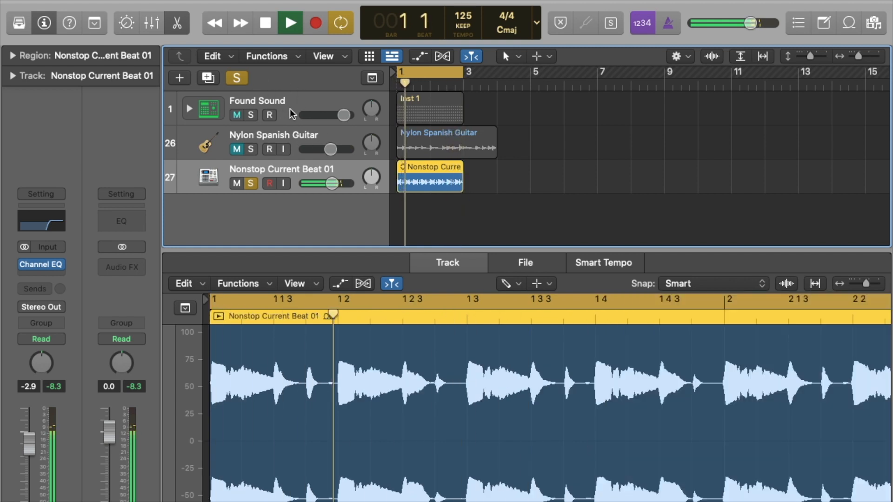
left_click(238, 115)
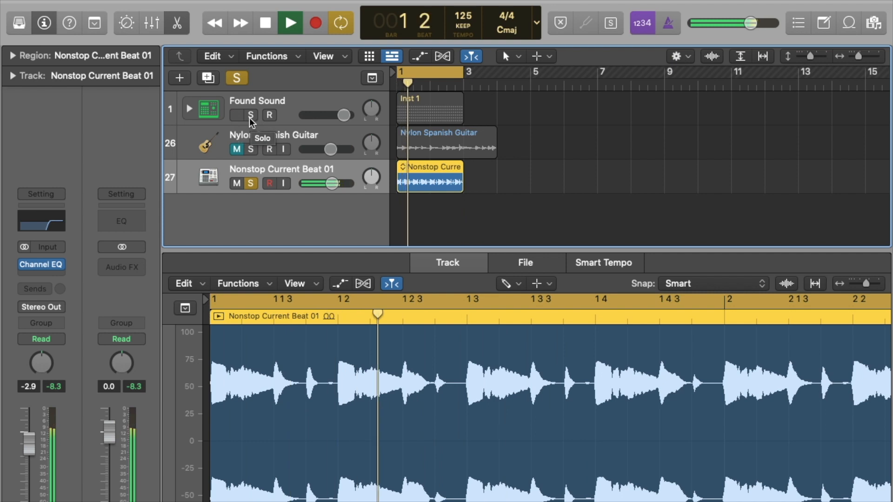
left_click(250, 119)
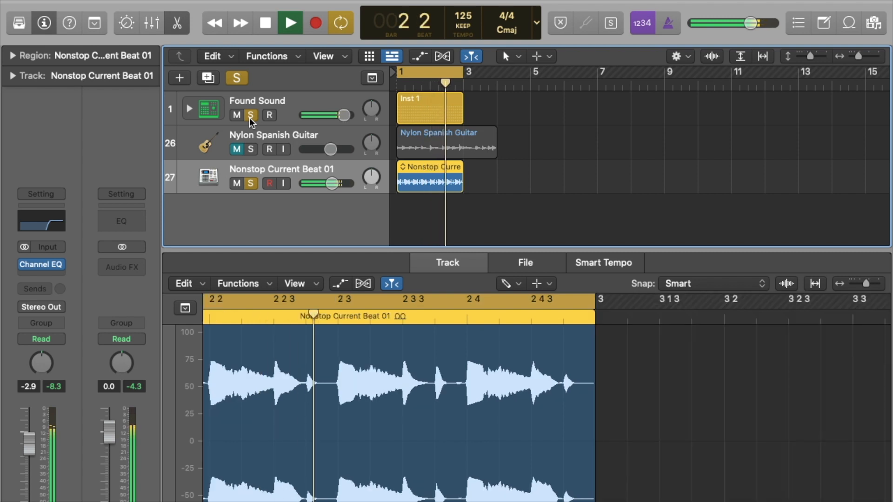
key("space")
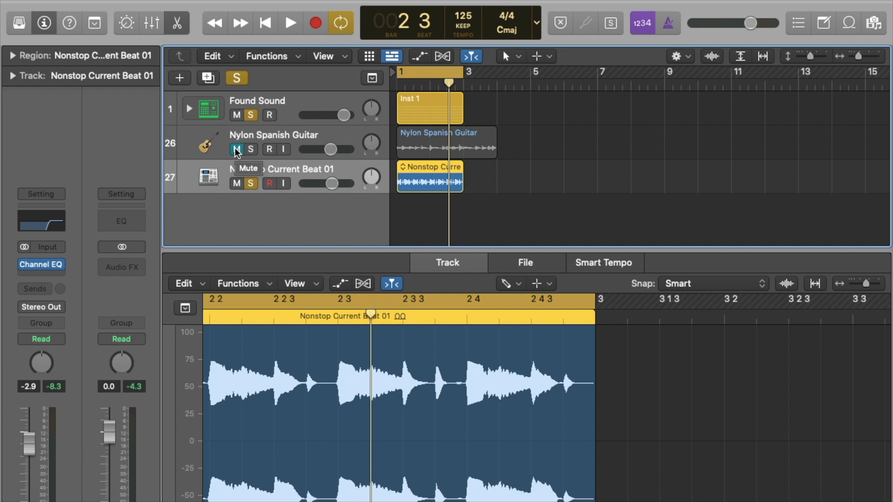
Step: Clear all track solos, unmute Nylon Spanish Guitar, and play all three tracks together
left_click(237, 78)
key("space")
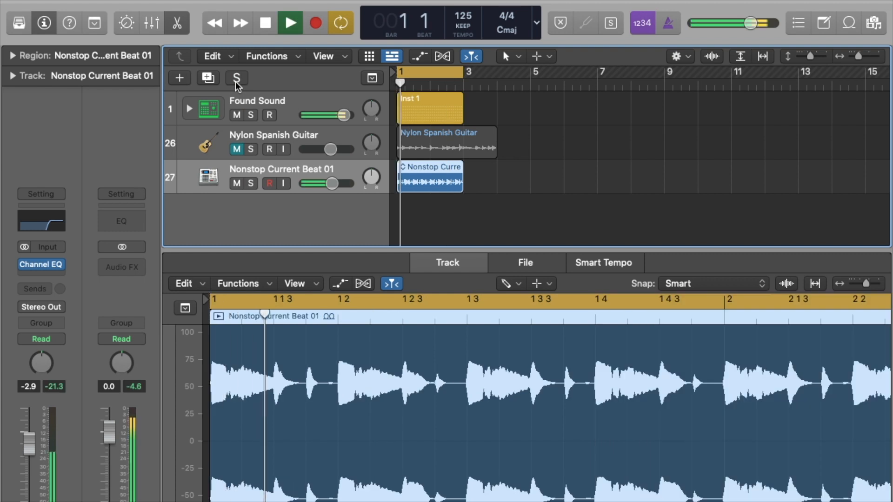
left_click(237, 149)
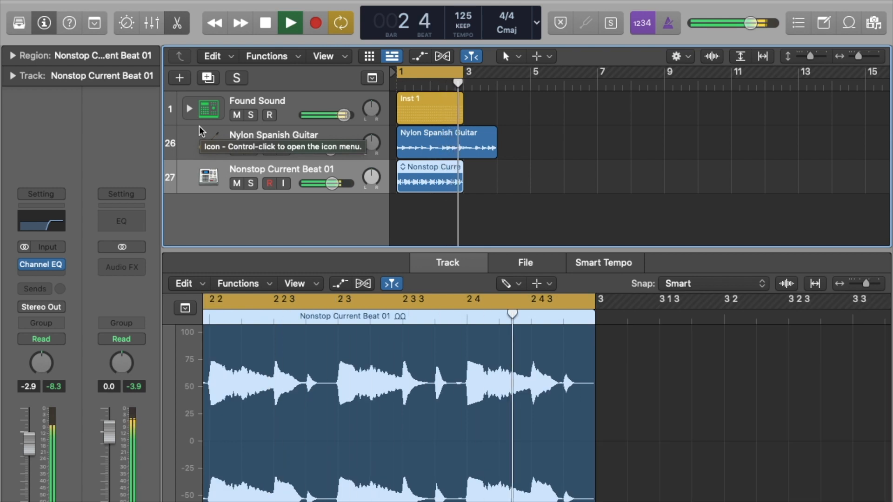
key("space")
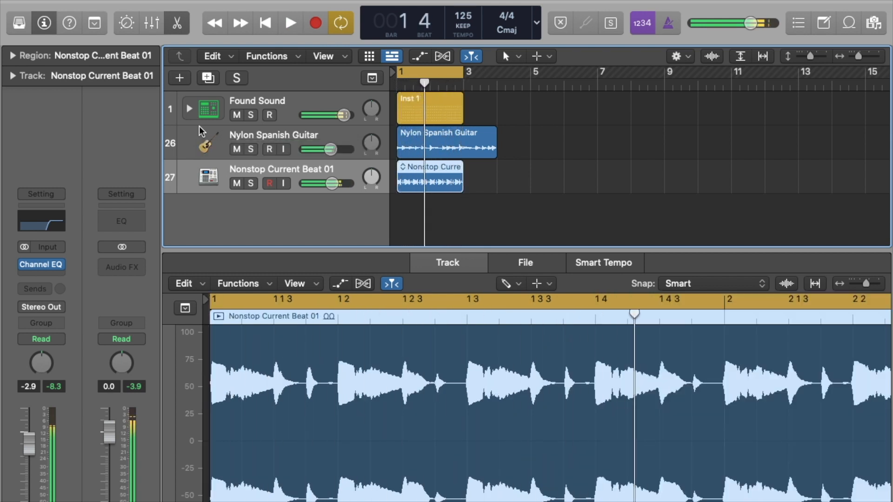
Step: Show the Found Sound region Inst 1 in a taller Step Sequencer and hide the sequencer's inspector
left_click(423, 106)
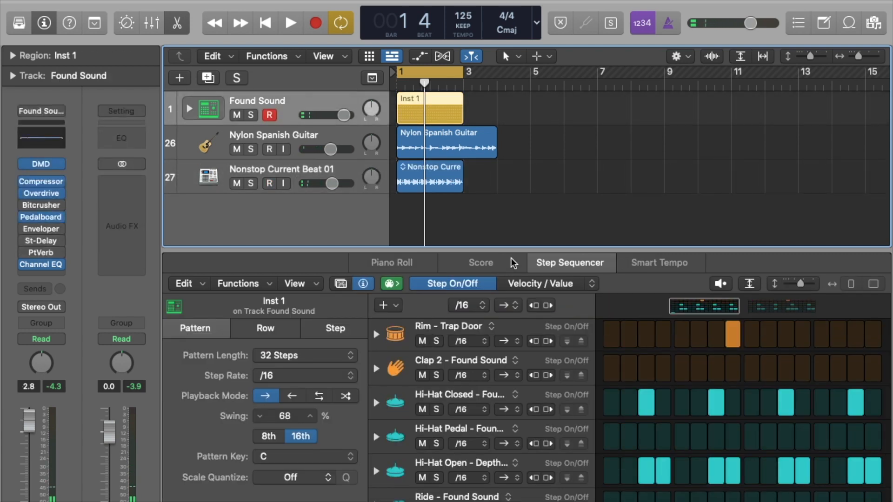
left_click_drag(510, 252, 510, 184)
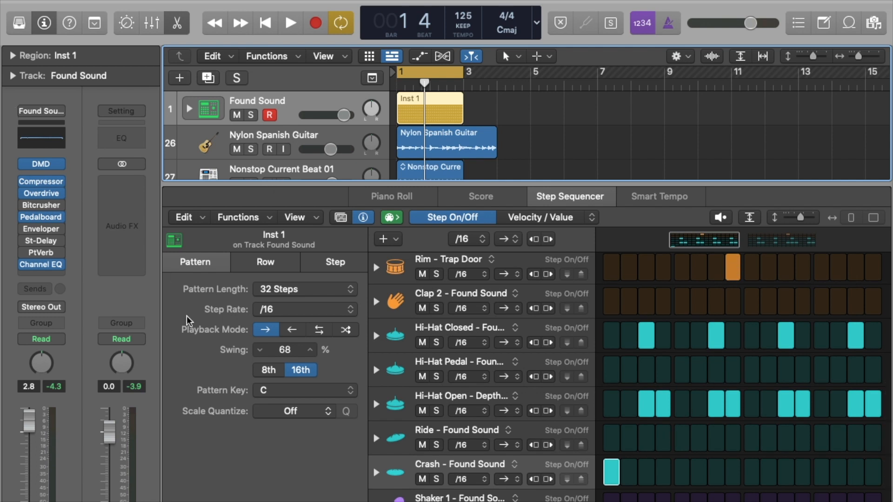
left_click(361, 218)
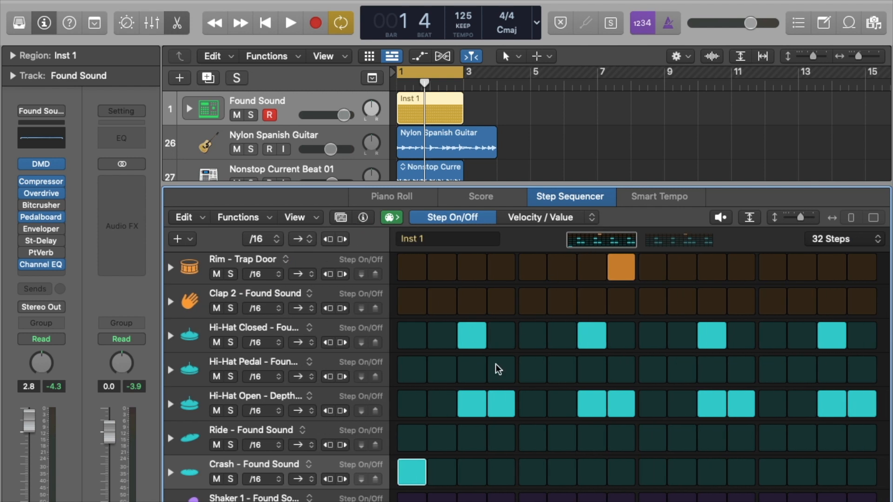
Step: Examine the kick, rim and hi-hat steps on both pages of the 32-step pattern
scroll(479, 382, "down", 10)
scroll(479, 382, "down", 5)
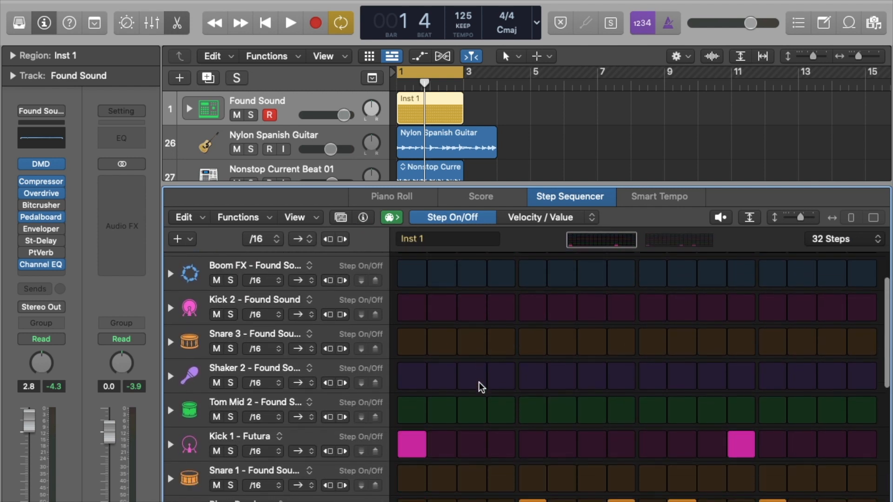
scroll(480, 384, "down", 3)
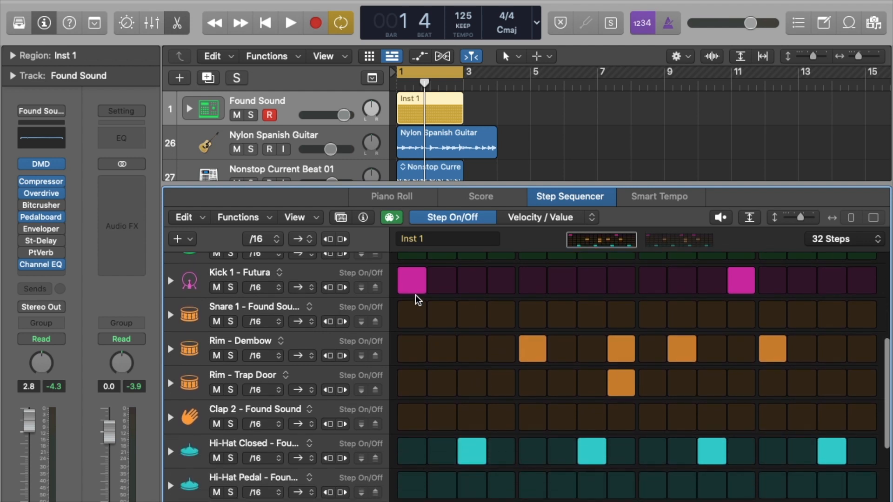
left_click(666, 239)
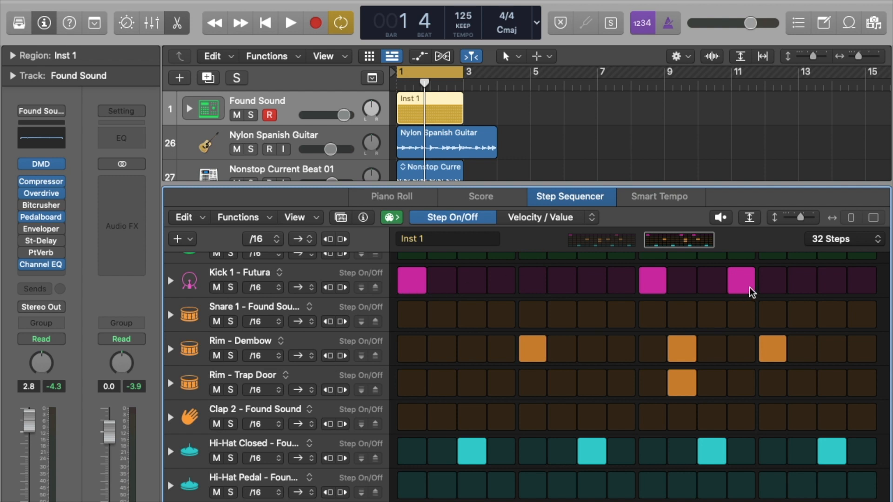
left_click(607, 246)
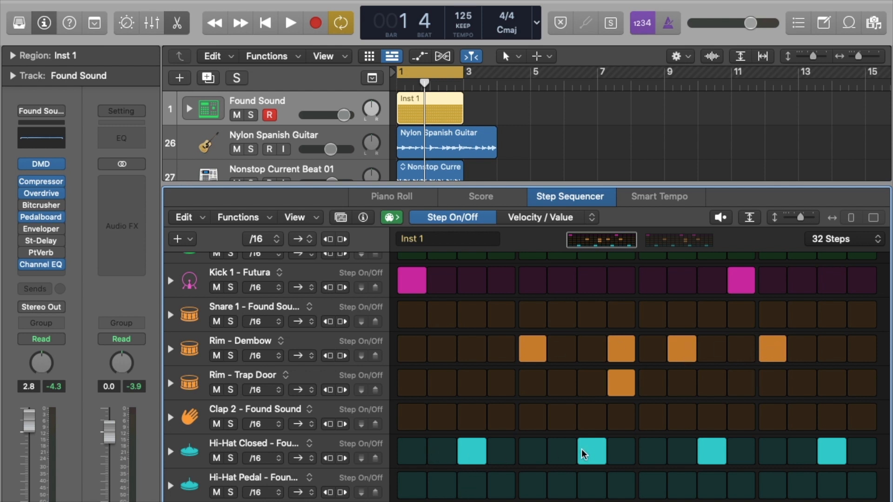
Step: Solo the Rim - Dembow, Kick 1 - Futura and Hi-Hat Closed rows and the Found Sound track, and start playback
left_click(231, 356)
left_click(230, 287)
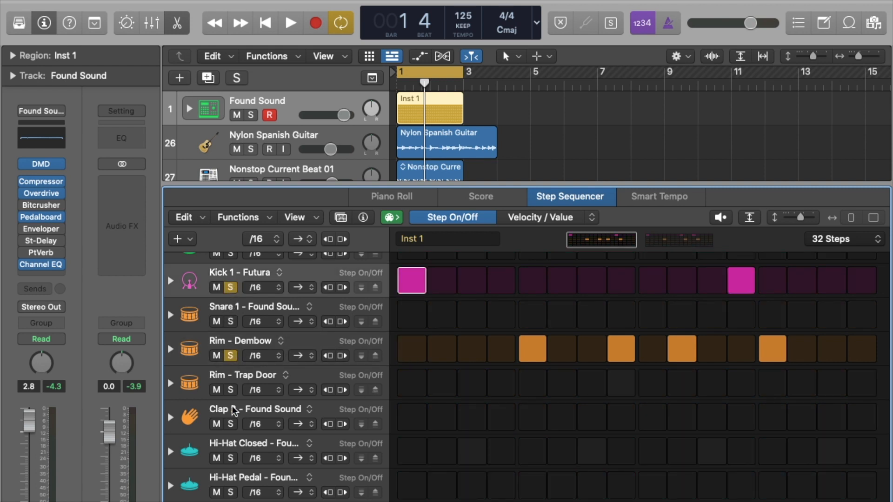
left_click(230, 458)
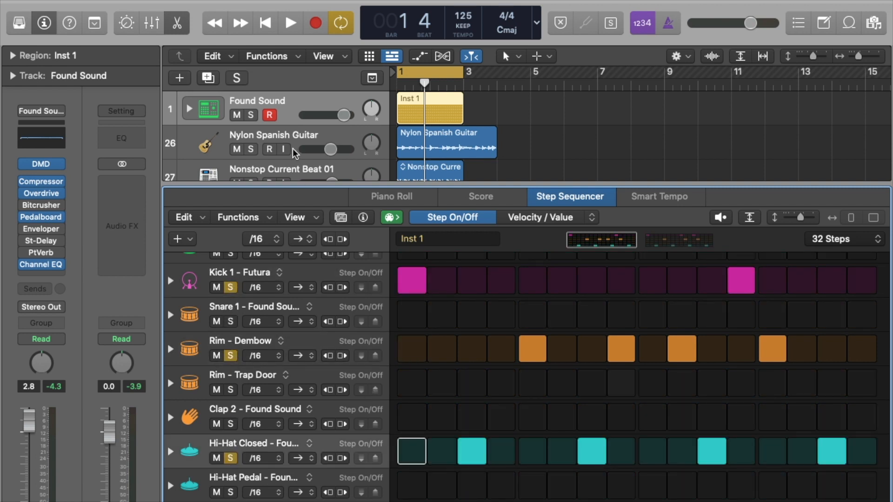
left_click(249, 115)
key("space")
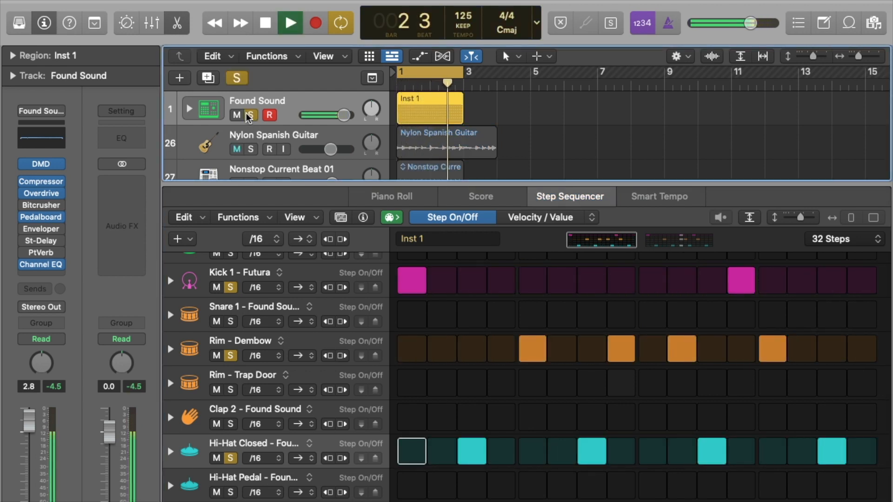
Step: Review the soloed rows on both pattern pages while the beat plays, and stop playback
scroll(552, 416, "down", 2)
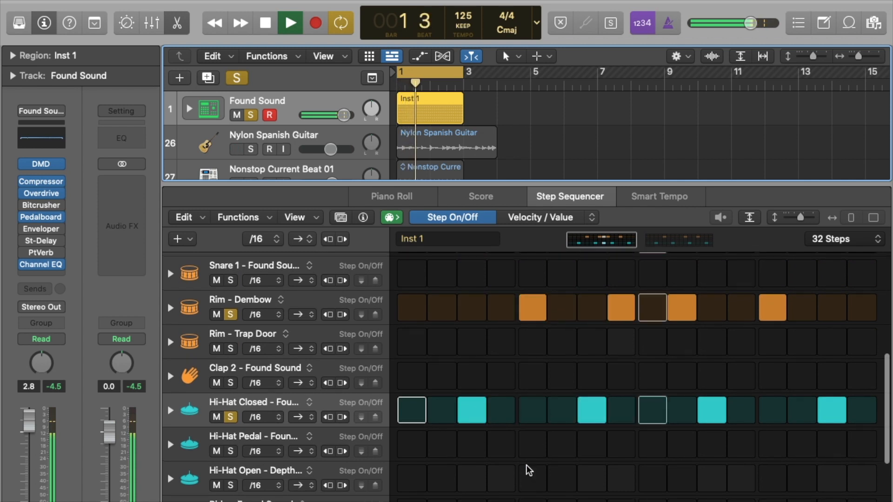
scroll(497, 496, "down", 3)
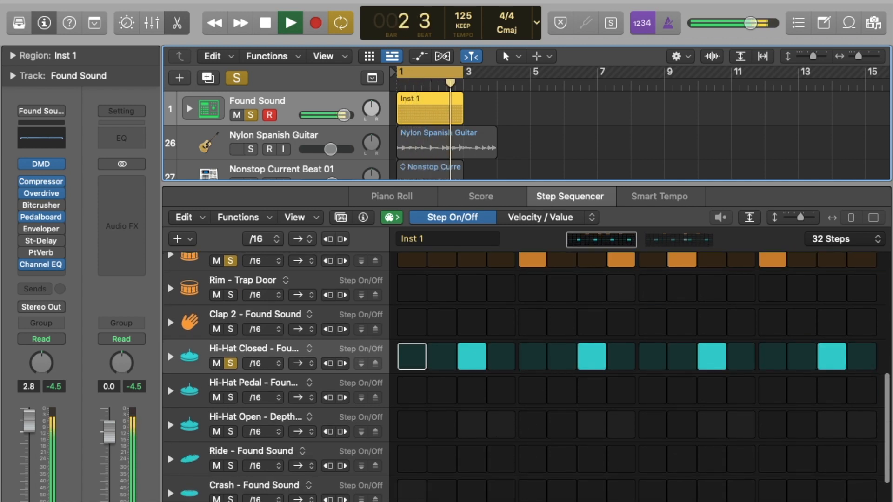
left_click(682, 240)
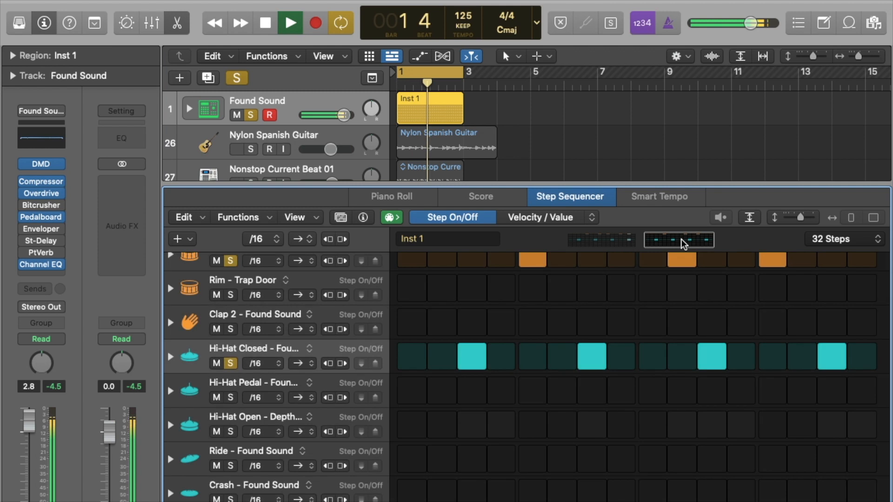
left_click(598, 240)
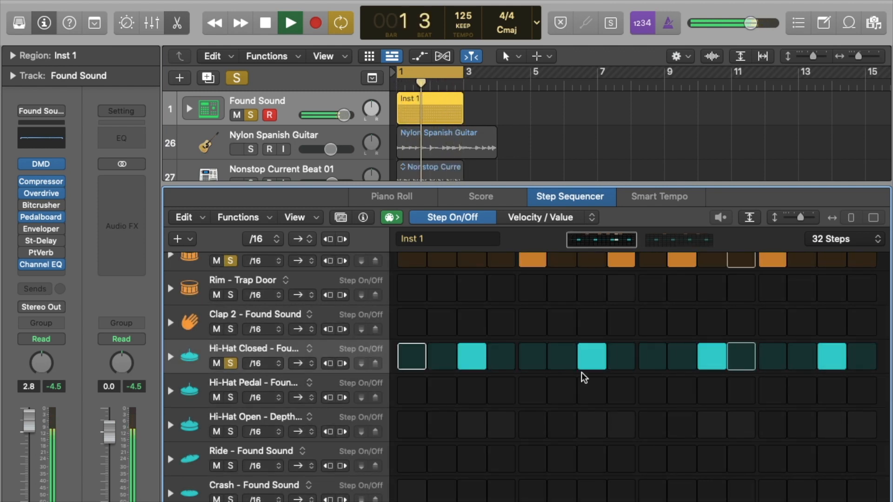
scroll(575, 384, "up", 1)
scroll(576, 383, "up", 5)
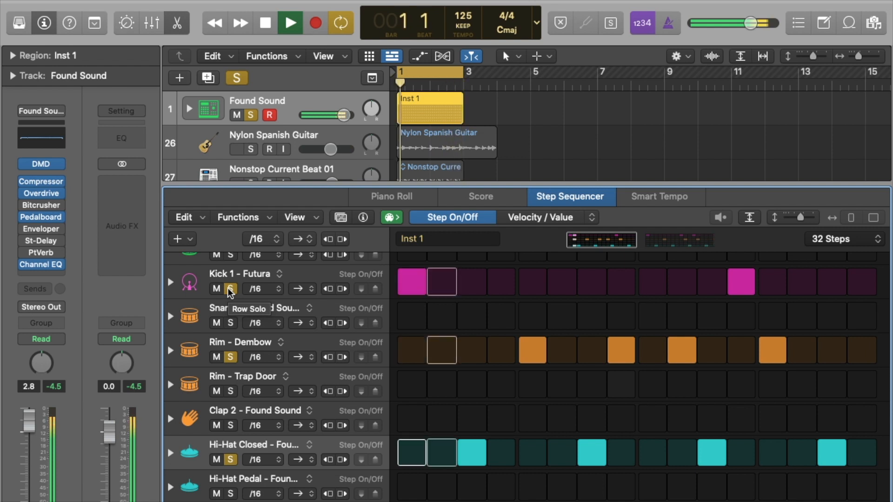
key("space")
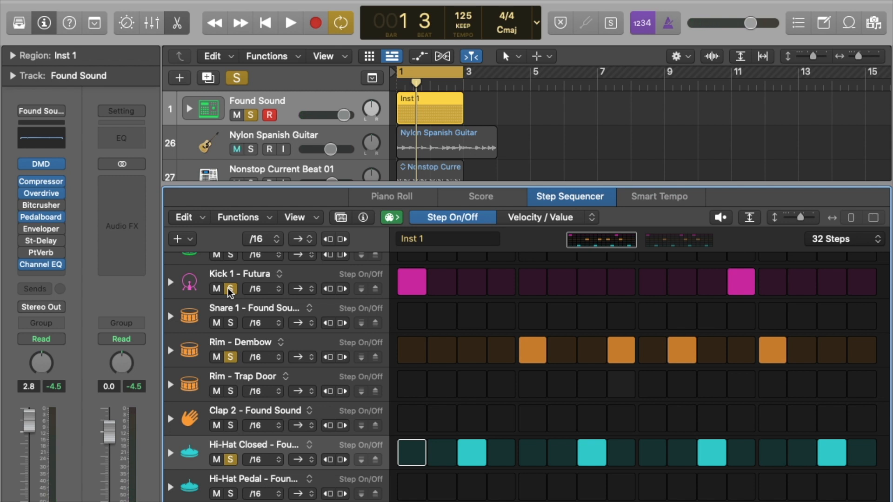
Step: Turn off the row solos on Kick 1 - Futura, Rim - Dembow and Hi-Hat Closed
left_click(228, 289)
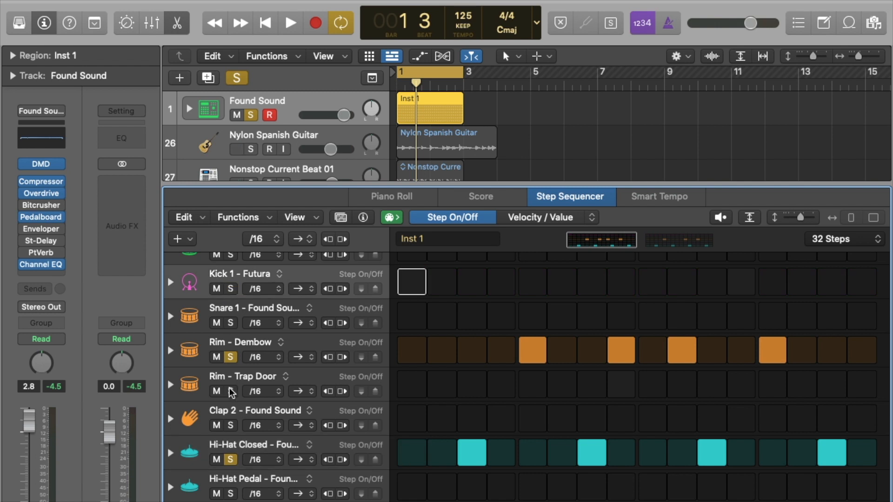
left_click(227, 361)
left_click(230, 460)
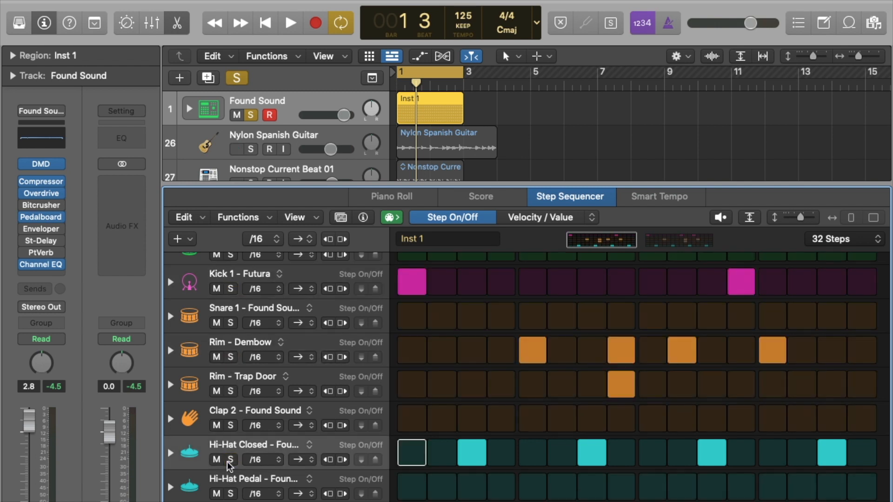
scroll(501, 418, "up", 5)
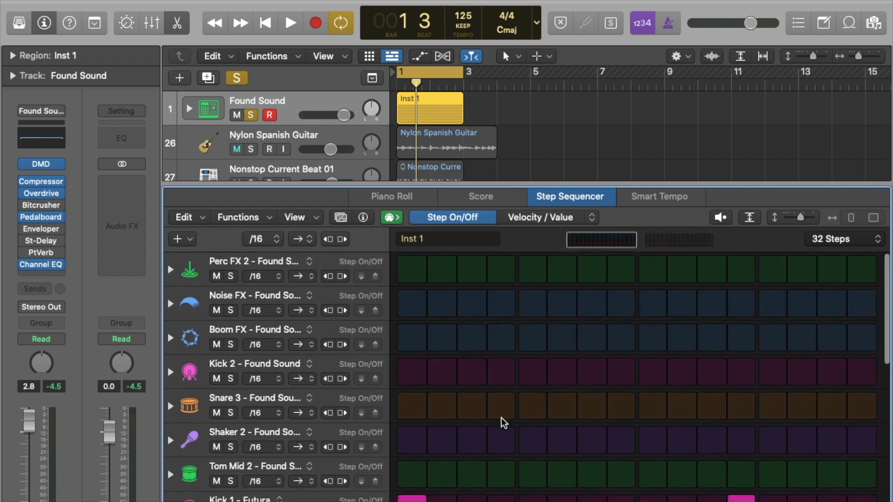